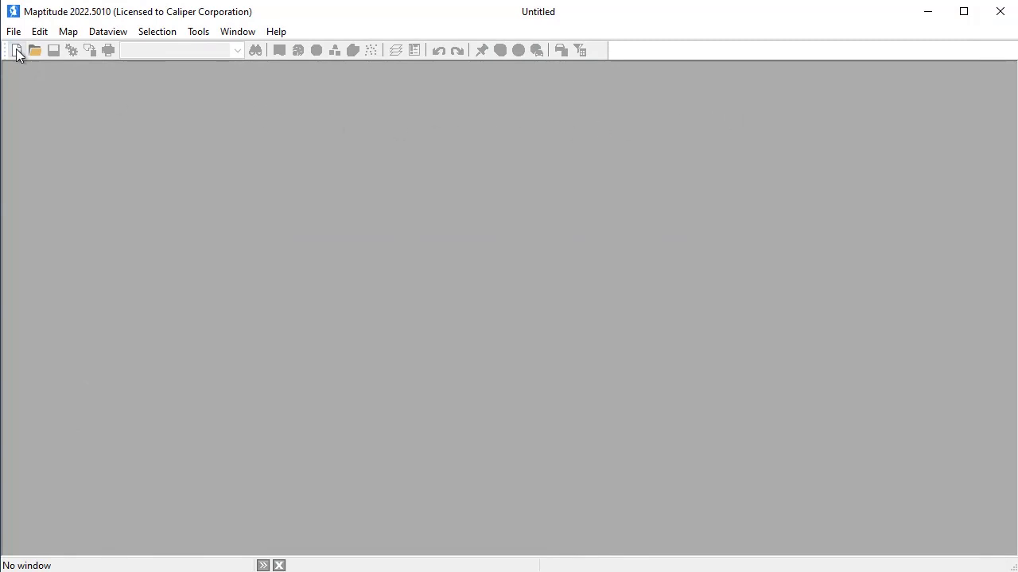
Start a new map of your own data using the My Customers sheet of Company Data Australia.xlsx
left_click(16, 51)
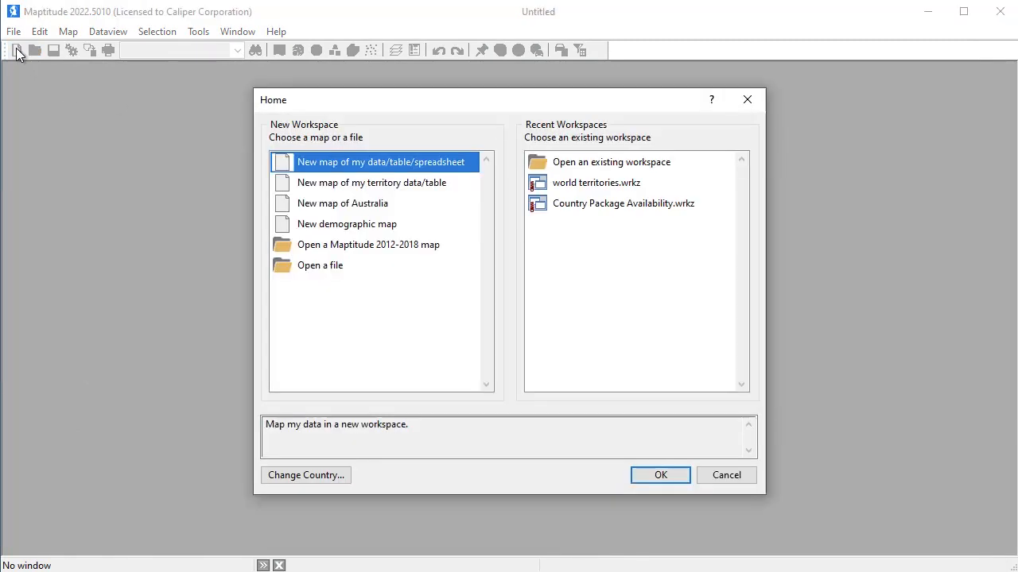
left_click(652, 475)
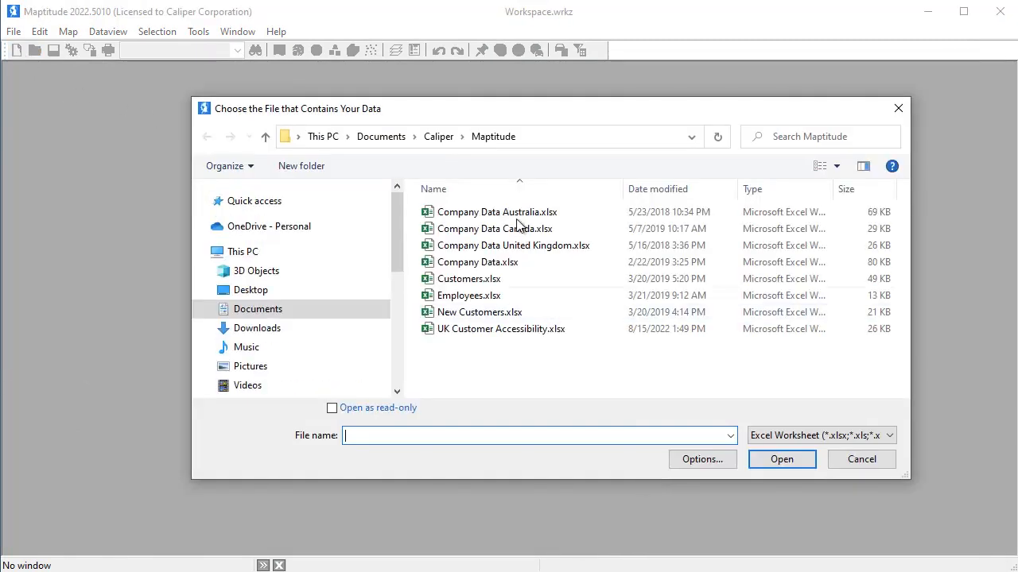
left_click(517, 217)
left_click(795, 458)
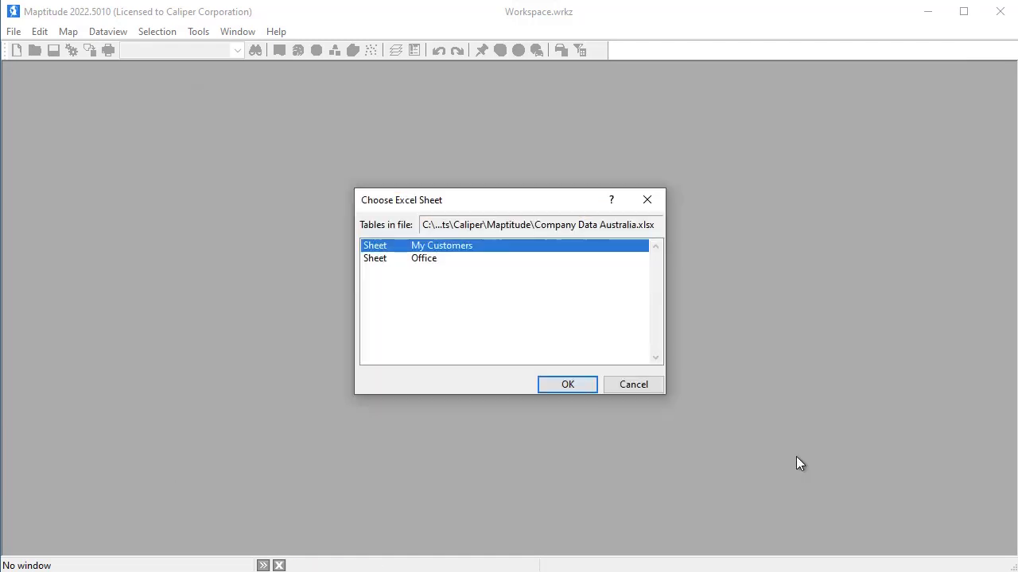
left_click(576, 390)
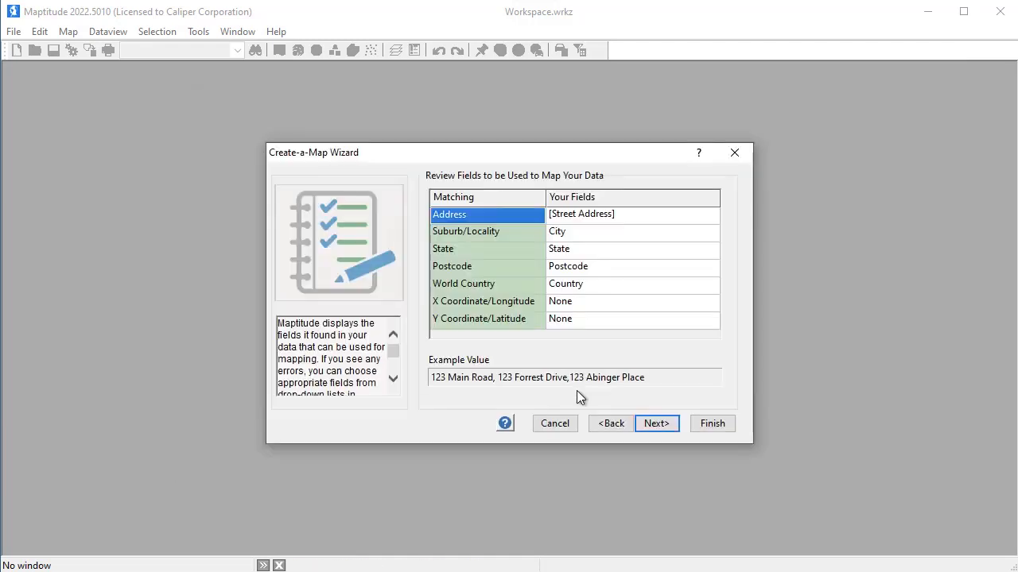
Map the customer records by Address, Locality or Postcode with the matched fields and no theme, and close the locate results
left_click(642, 427)
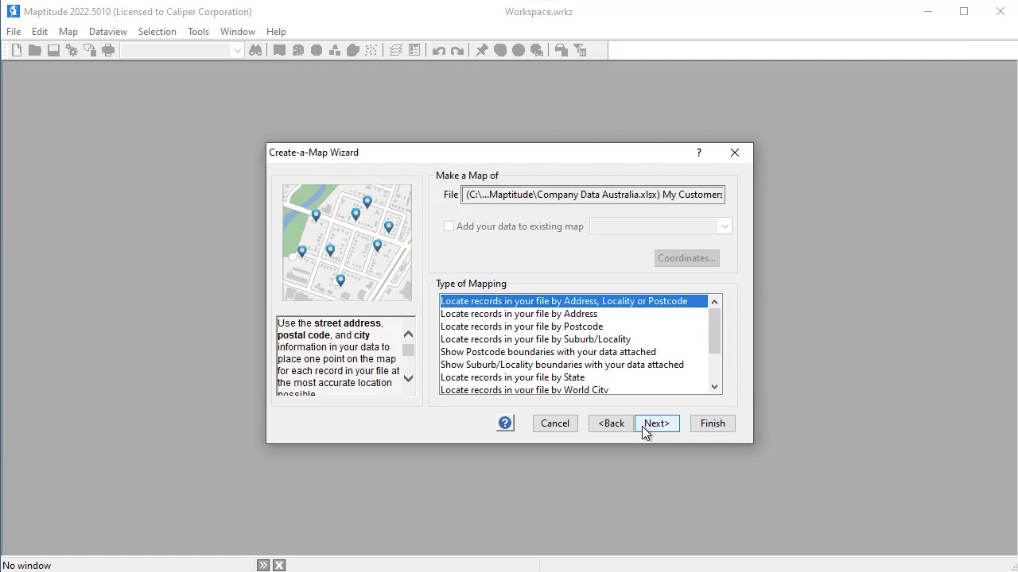
left_click(655, 426)
left_click(656, 426)
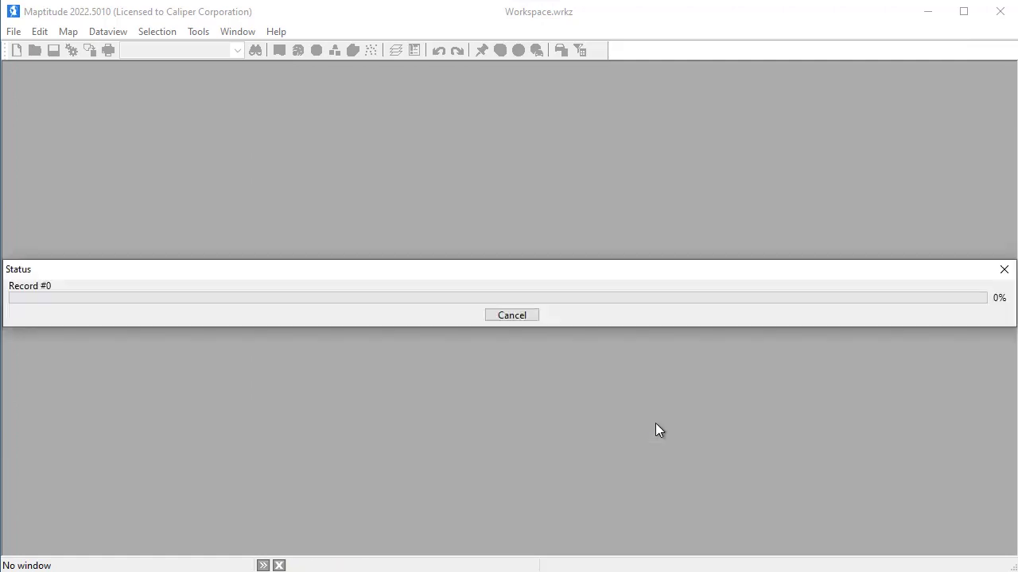
left_click(655, 426)
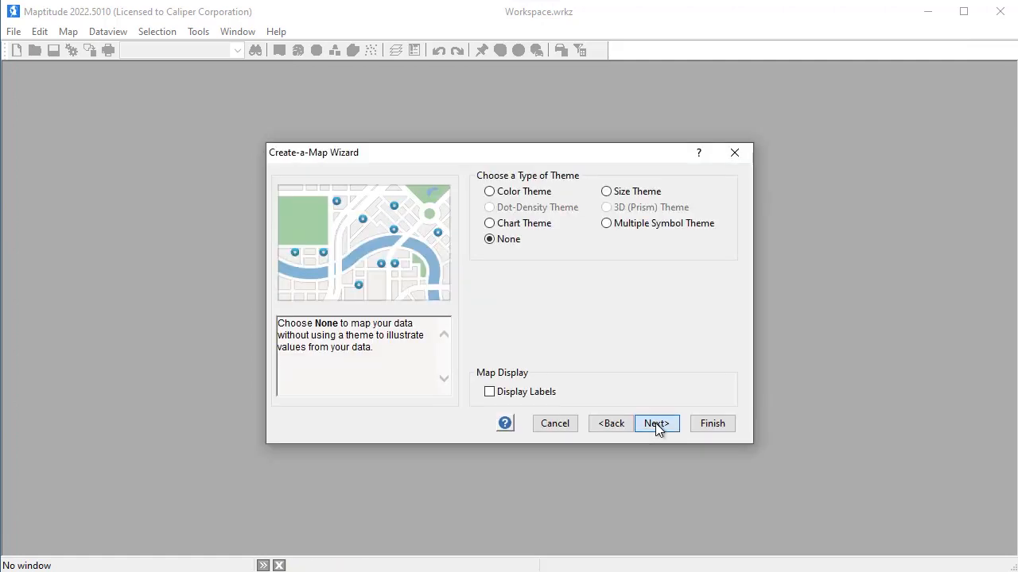
left_click(703, 425)
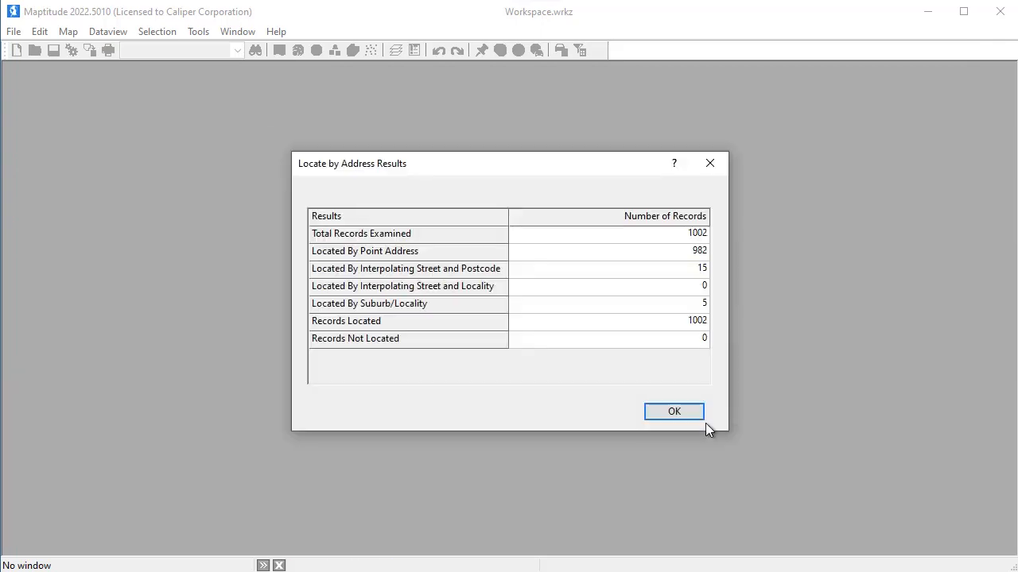
left_click(694, 417)
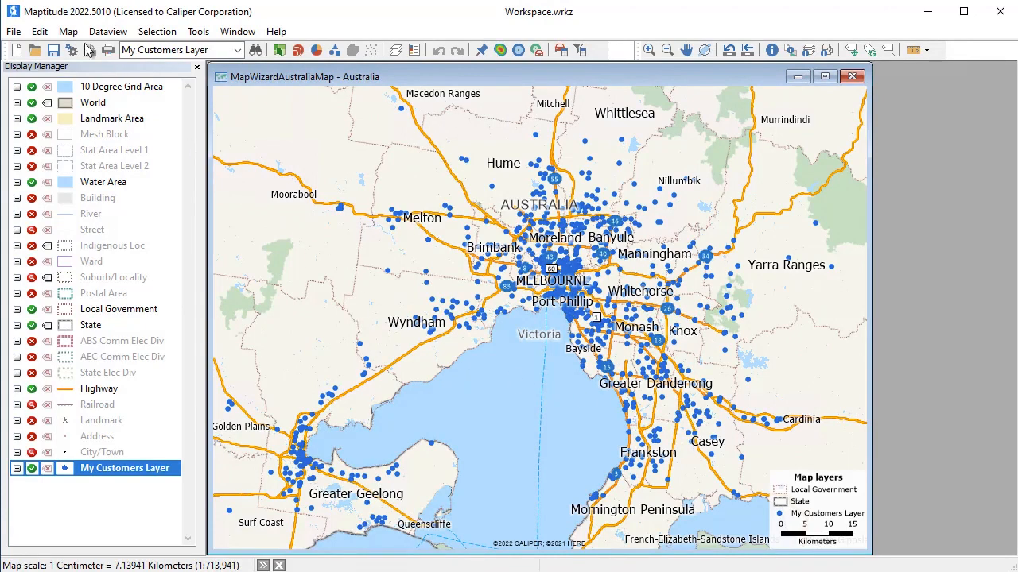
Add the My Customers sheet of Company Data Australia.xlsx to the existing map as another data source
left_click(67, 32)
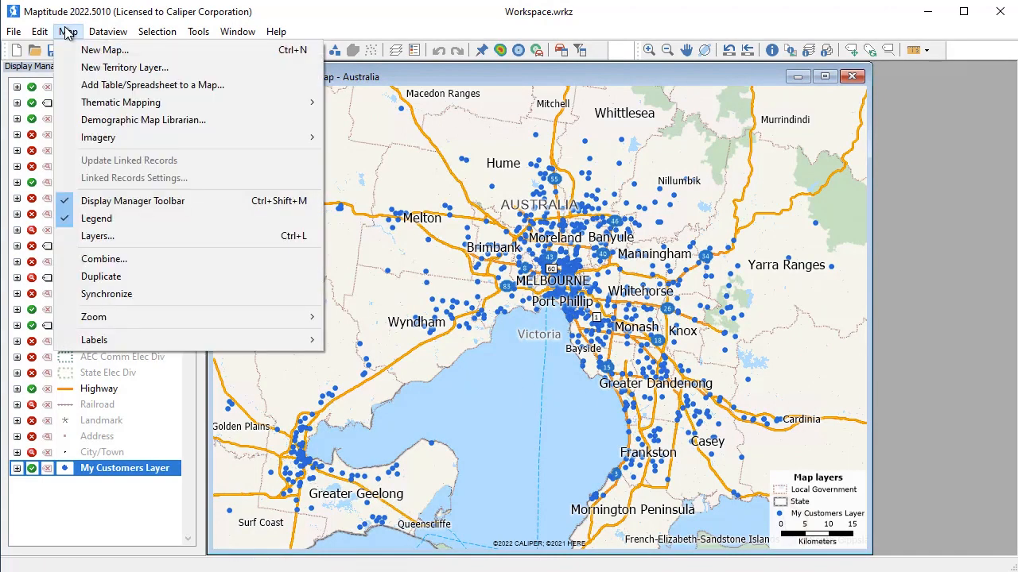
left_click(112, 85)
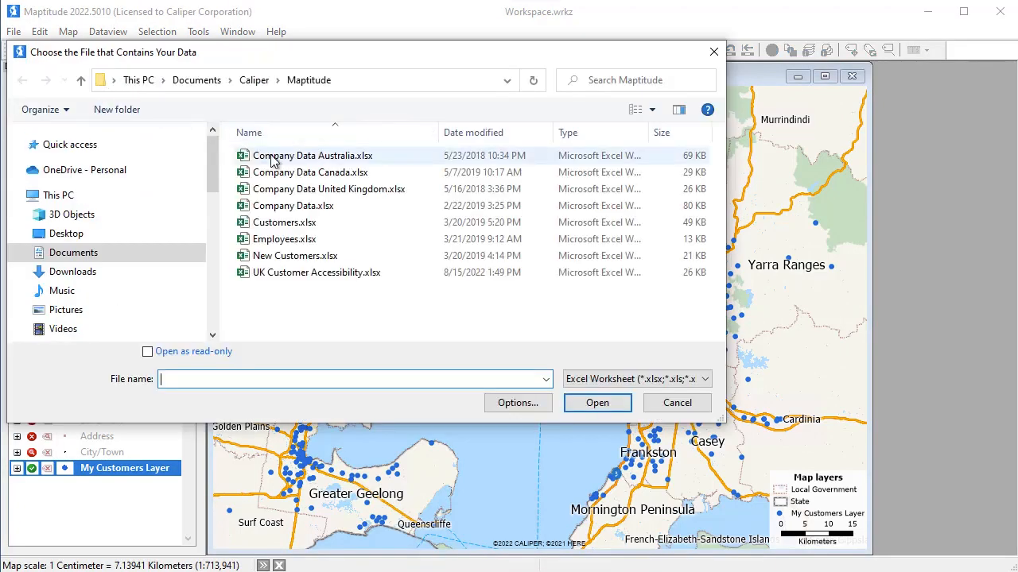
left_click(274, 155)
left_click(612, 403)
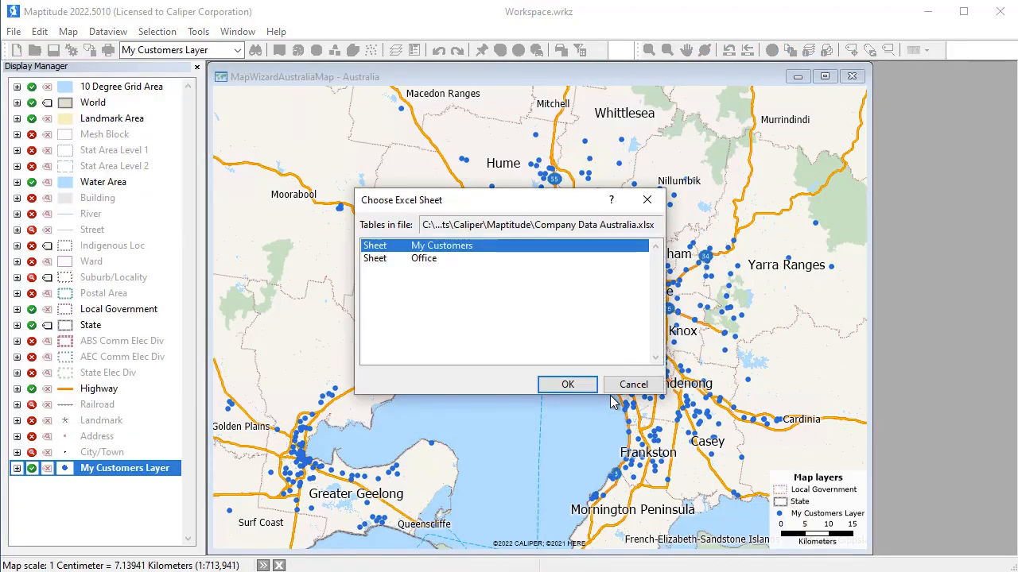
left_click(586, 387)
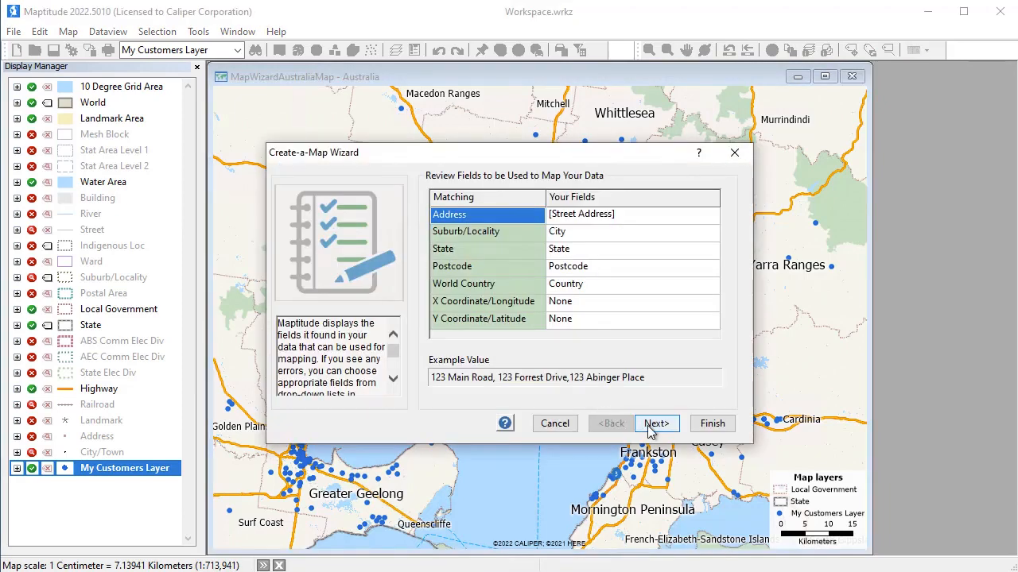
Choose to show Postcode boundaries with the customer data attached, importing the data to map it
left_click(657, 423)
left_click(585, 359)
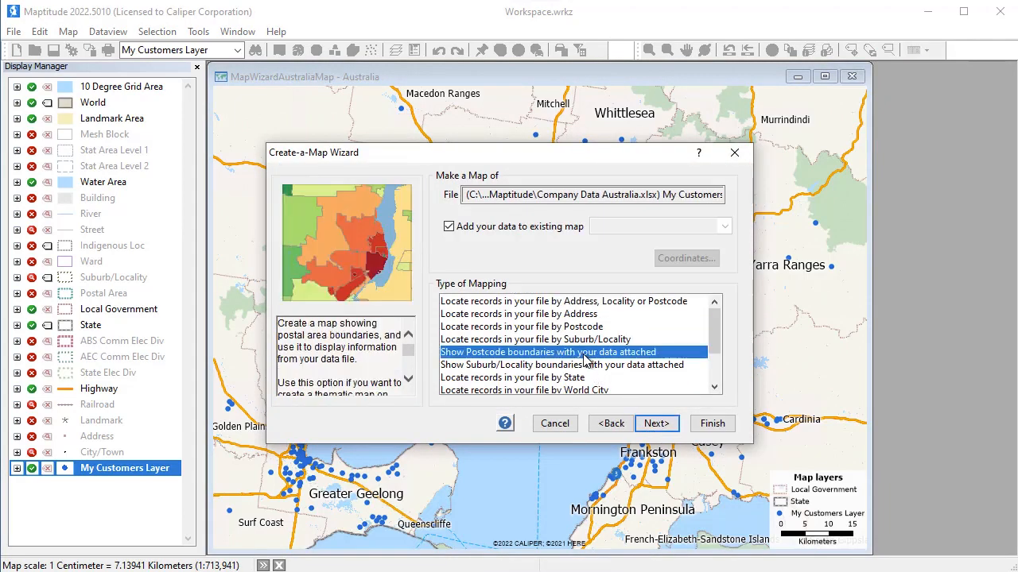
left_click(655, 424)
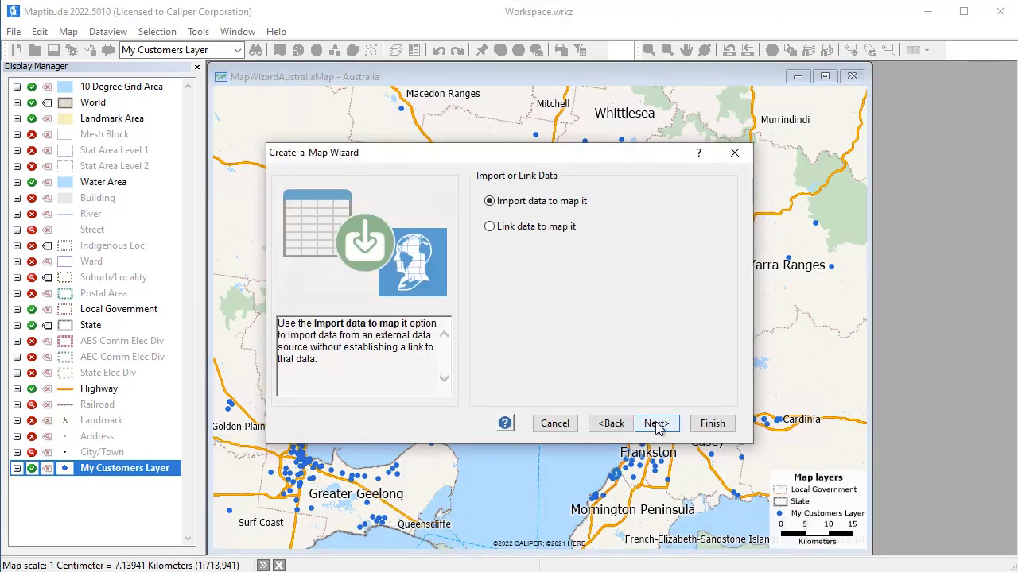
left_click(657, 425)
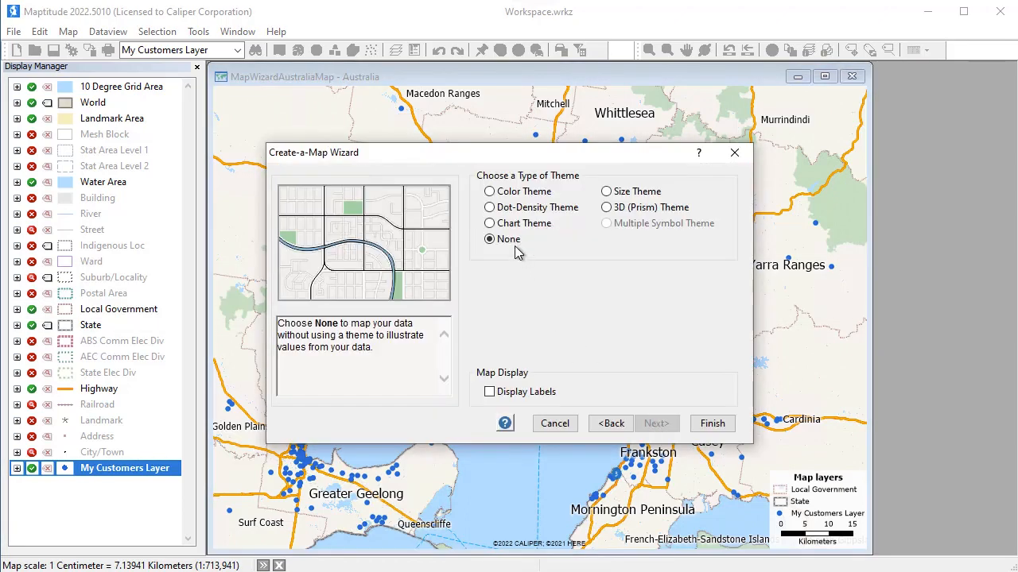
Apply a Color Theme based on the Sales field to the postcode boundaries and finish the map wizard
left_click(490, 192)
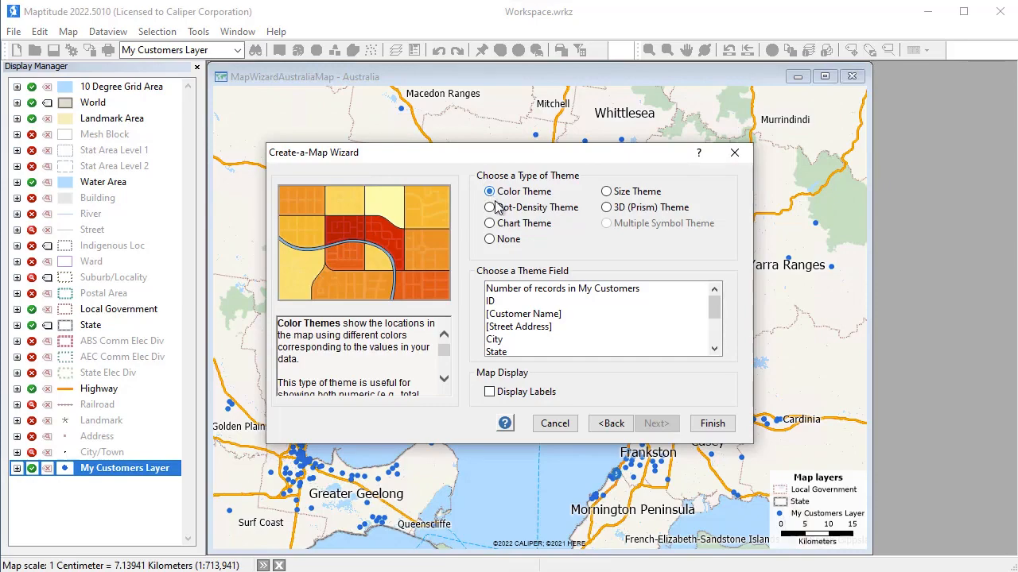
left_click(712, 333)
left_click(649, 339)
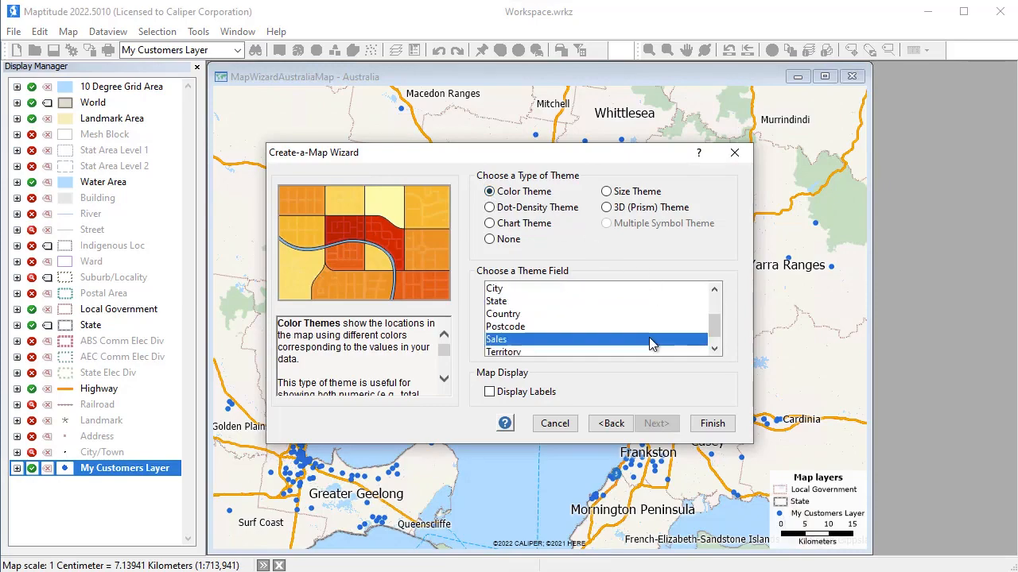
left_click(715, 424)
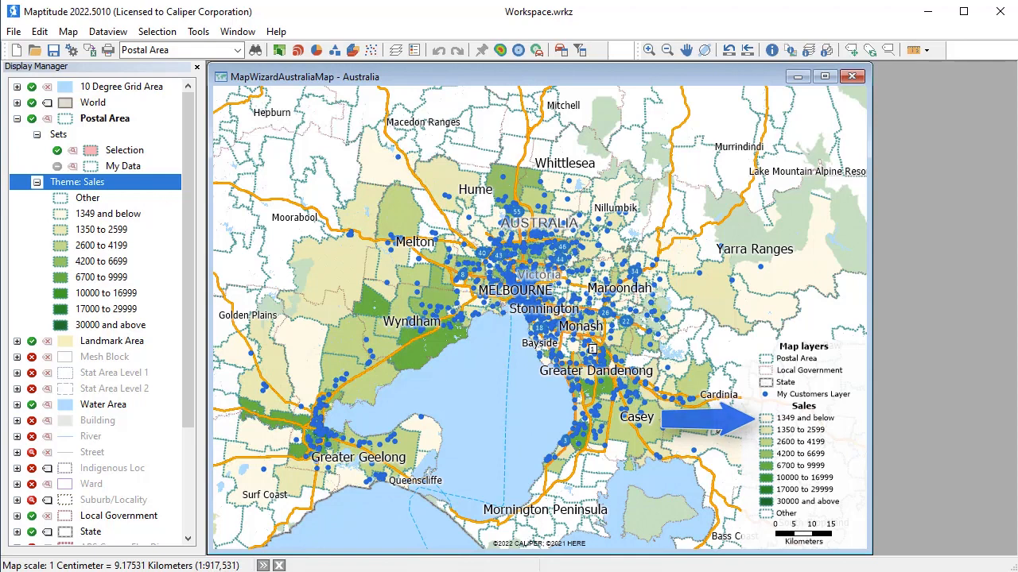
Add the Office sheet of Company Data Australia.xlsx to the map
left_click(68, 31)
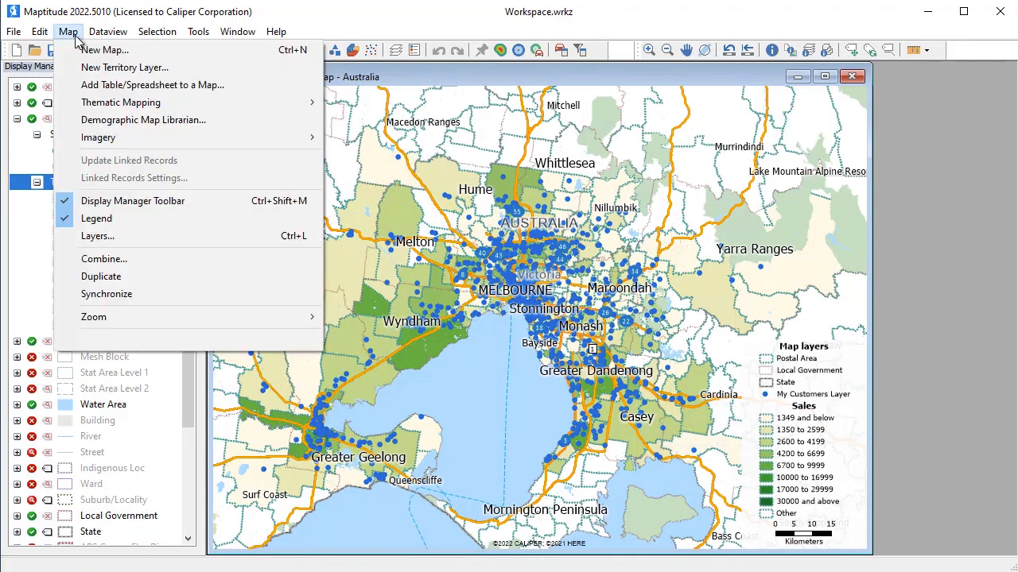
left_click(114, 84)
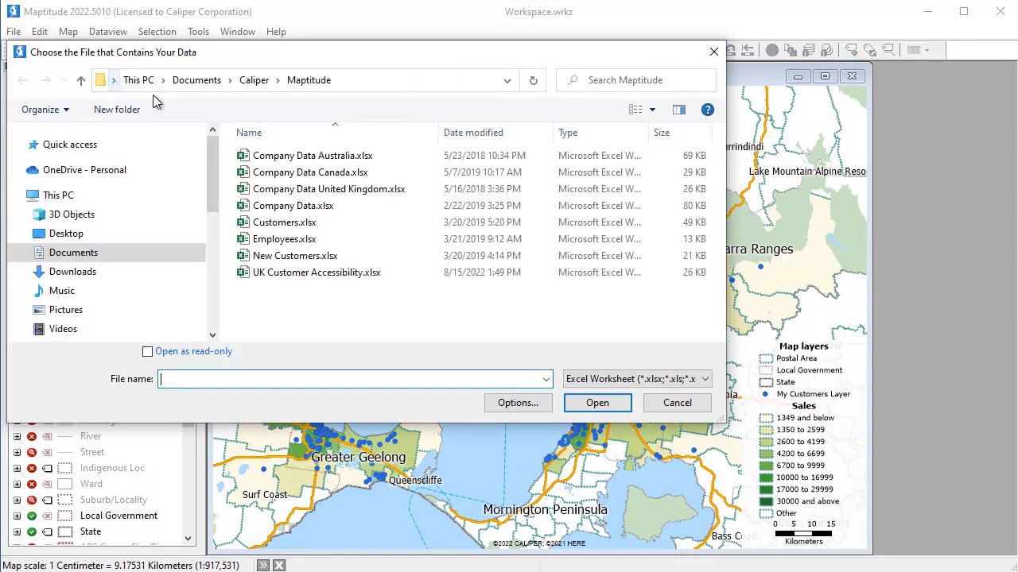
left_click(598, 402)
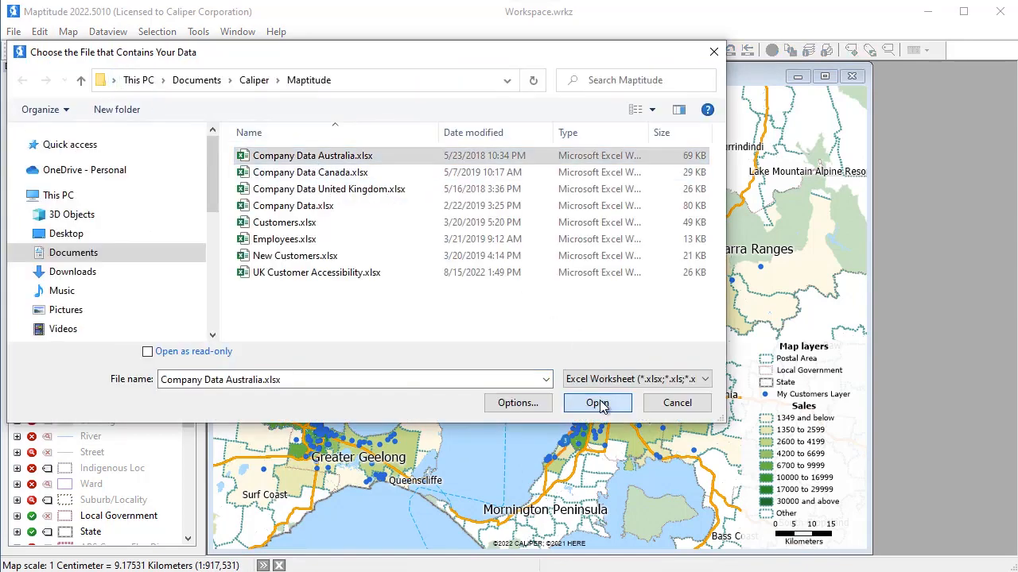
left_click(506, 283)
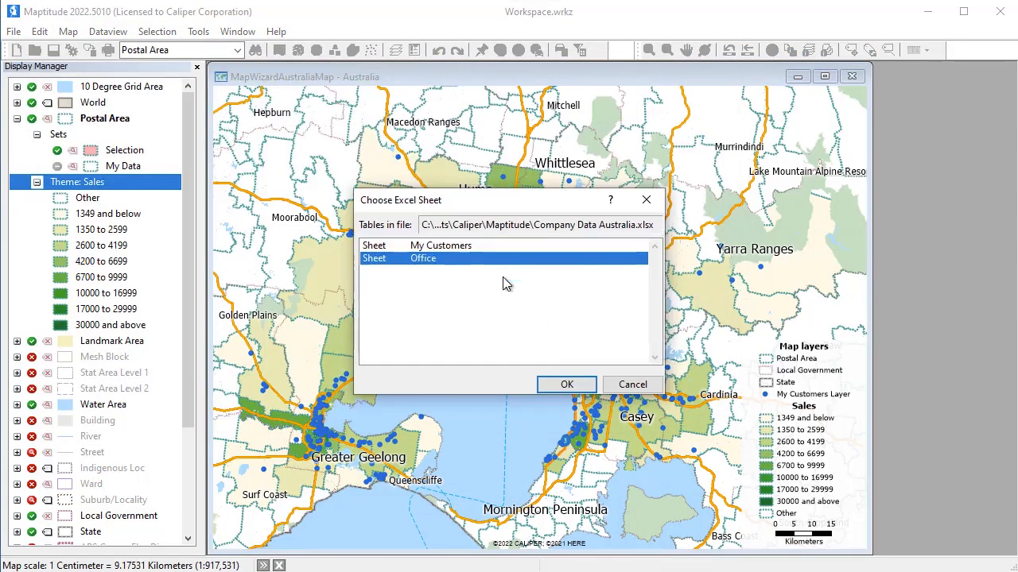
left_click(566, 385)
Locate the offices by Address, Locality or Postcode on the Australia map, with no theme and with labels displayed
left_click(654, 425)
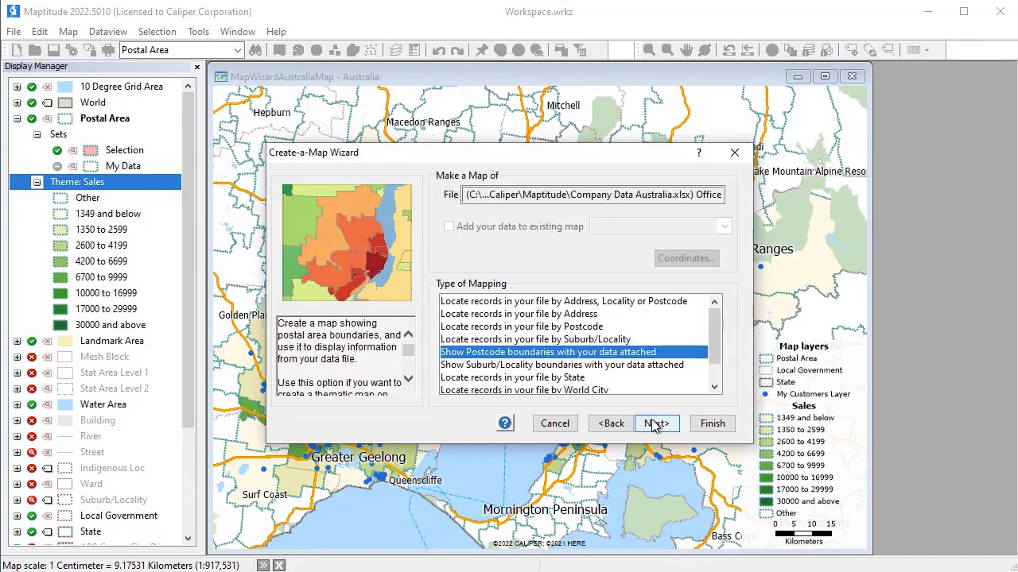
left_click(640, 302)
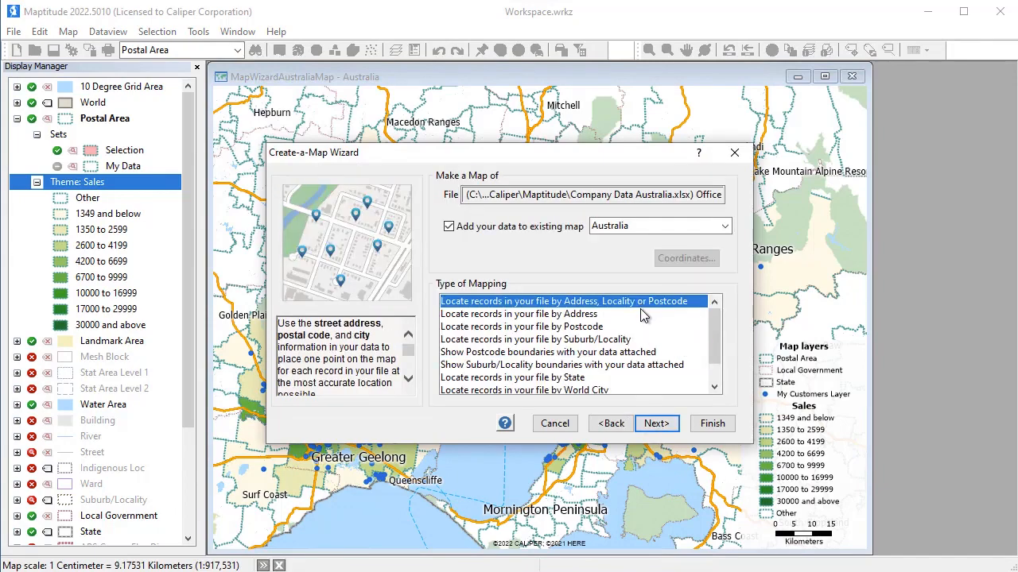
left_click(656, 424)
left_click(654, 423)
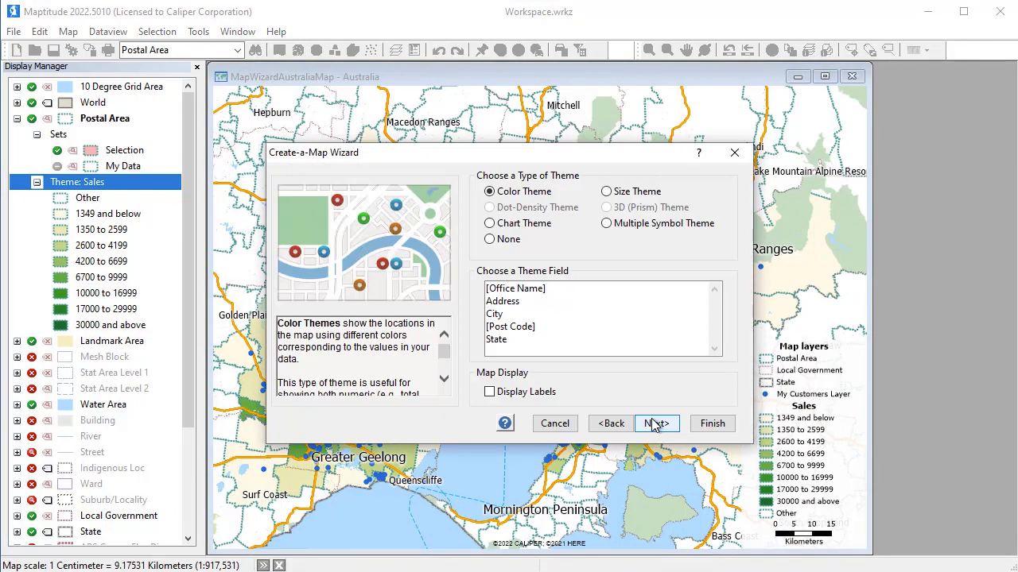
left_click(491, 241)
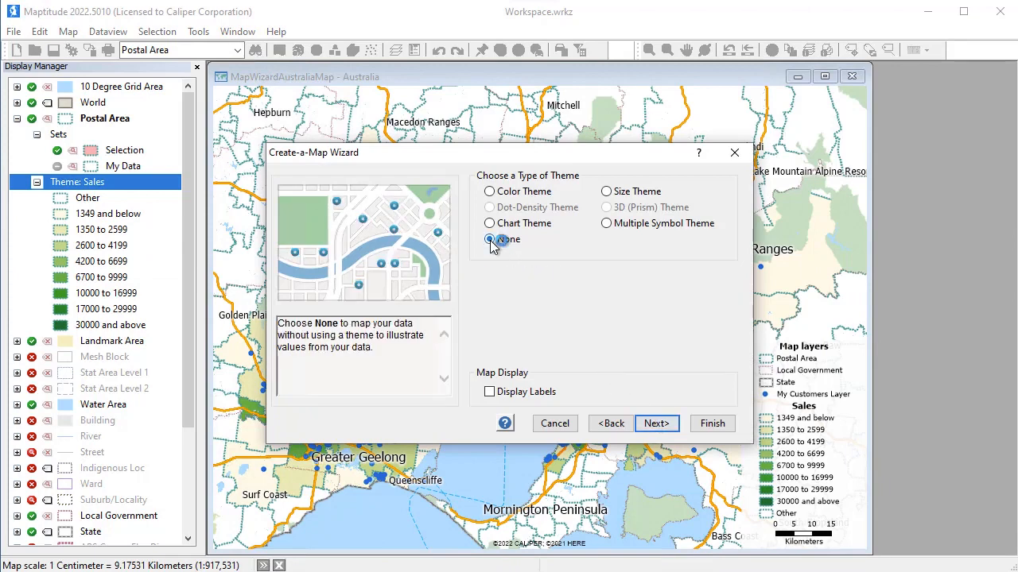
left_click(488, 392)
left_click(650, 424)
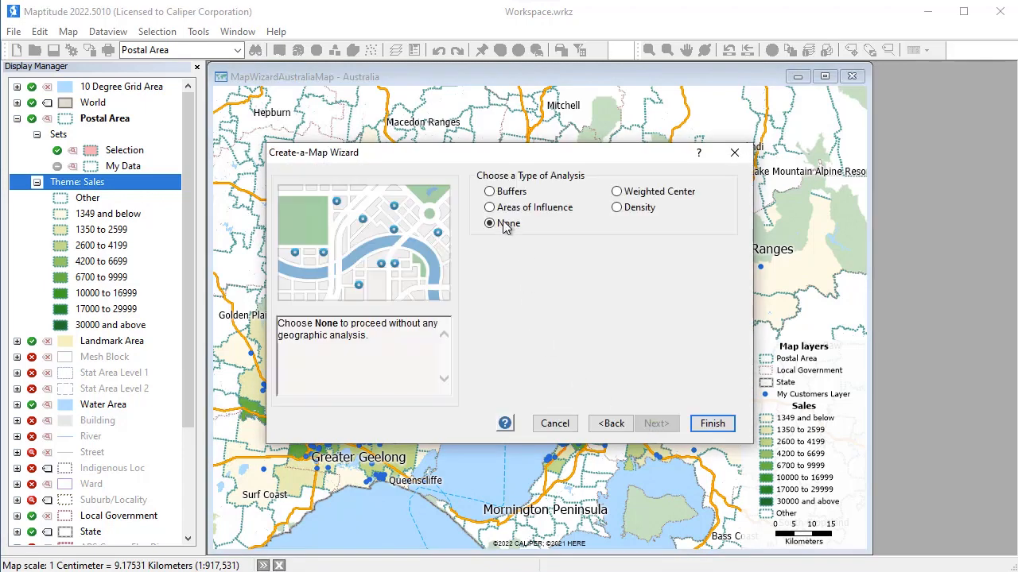
Create fixed buffers of 5 and 10 kilometers around the offices with population calculated, and close the locate results
left_click(490, 191)
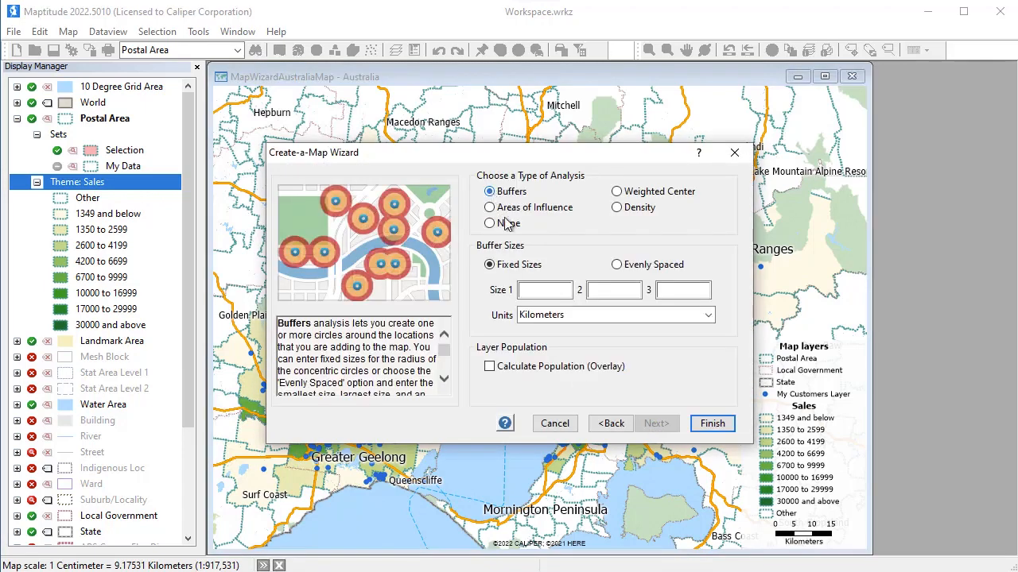
left_click(531, 290)
type("5")
left_click(609, 293)
left_click(490, 372)
left_click(708, 426)
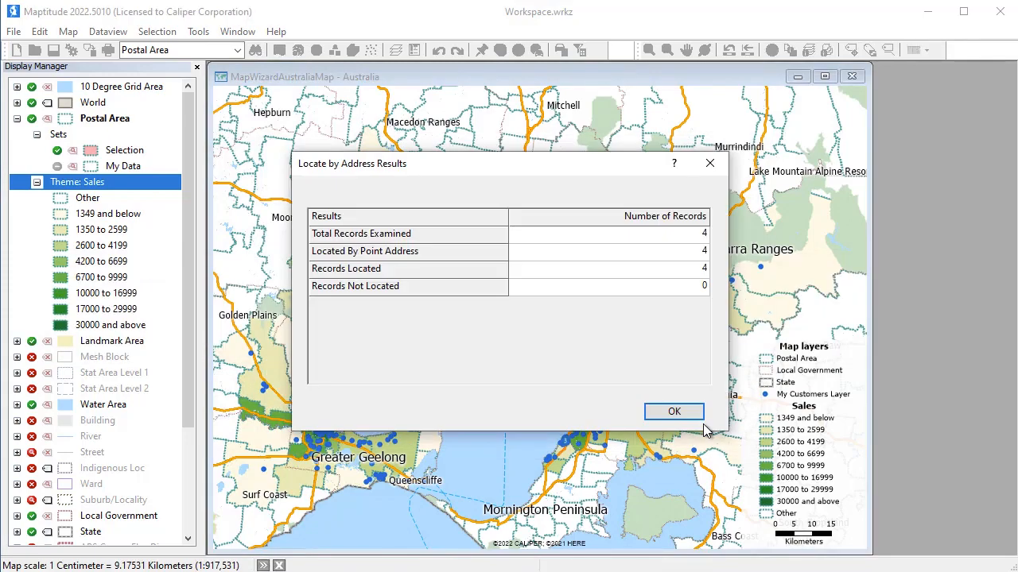
left_click(677, 413)
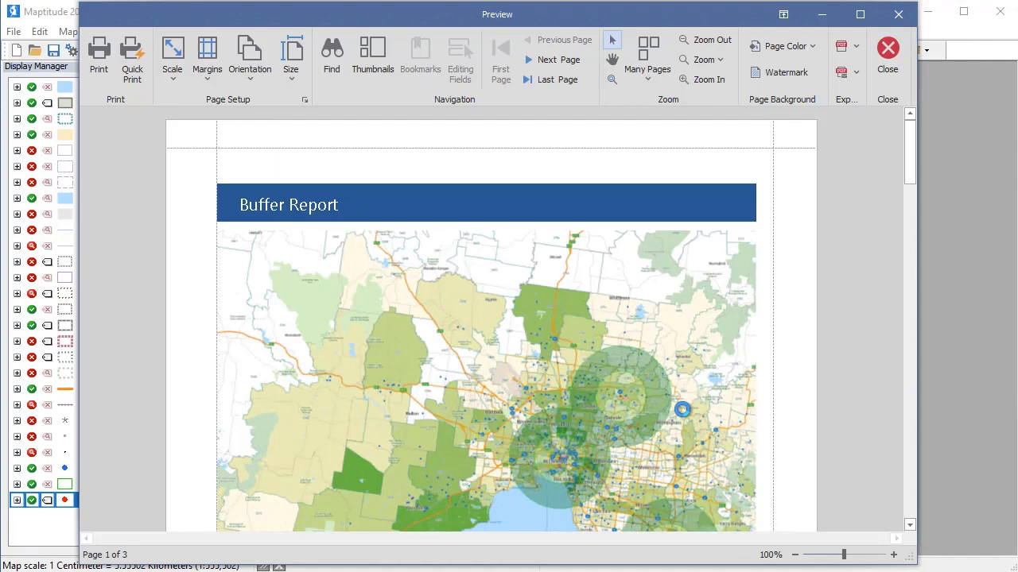
Examine the demographic figures in the Buffer Report for both buffer sizes and close the report preview
left_click_drag(912, 144, 903, 284)
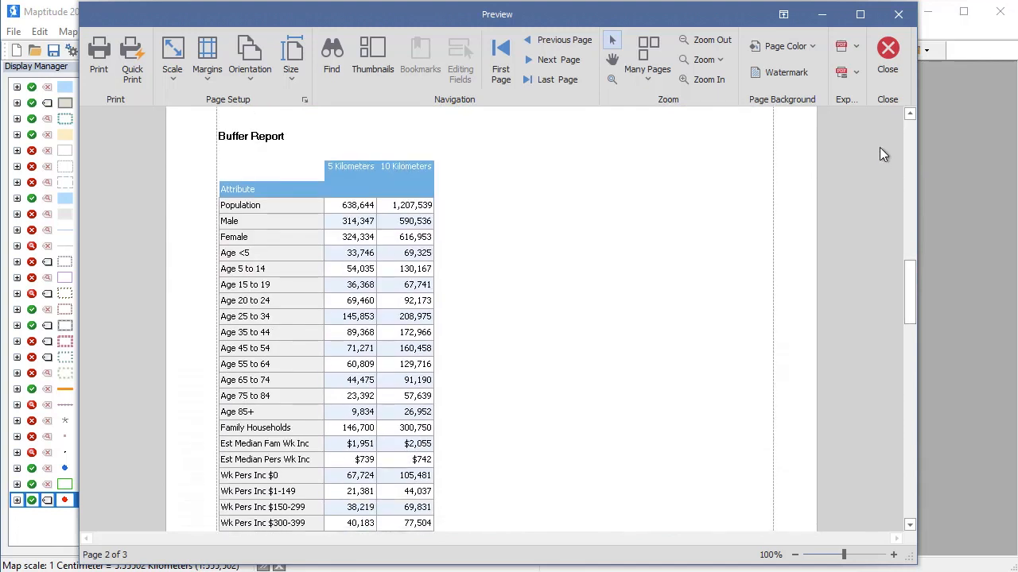
left_click(887, 49)
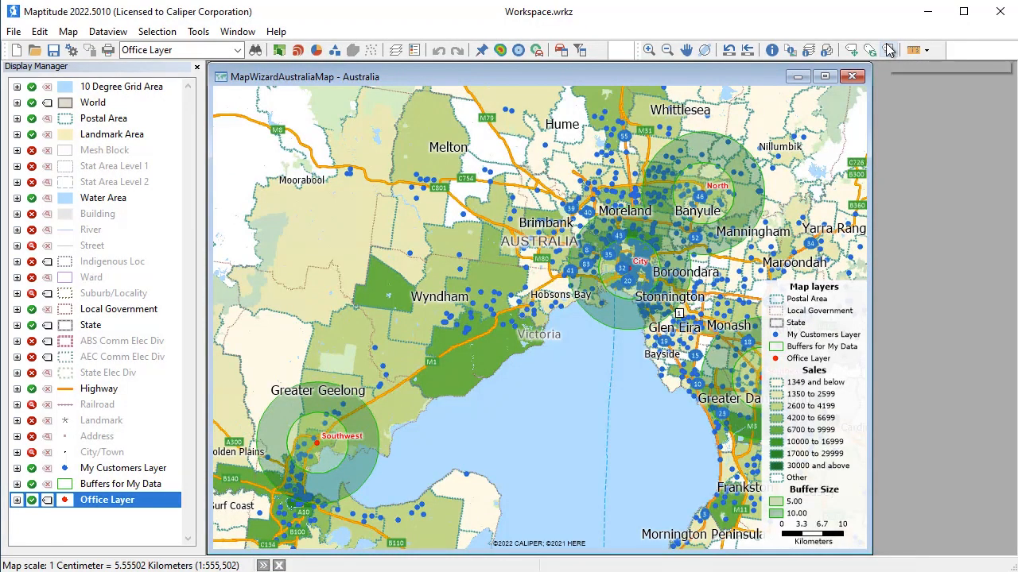
left_click(888, 50)
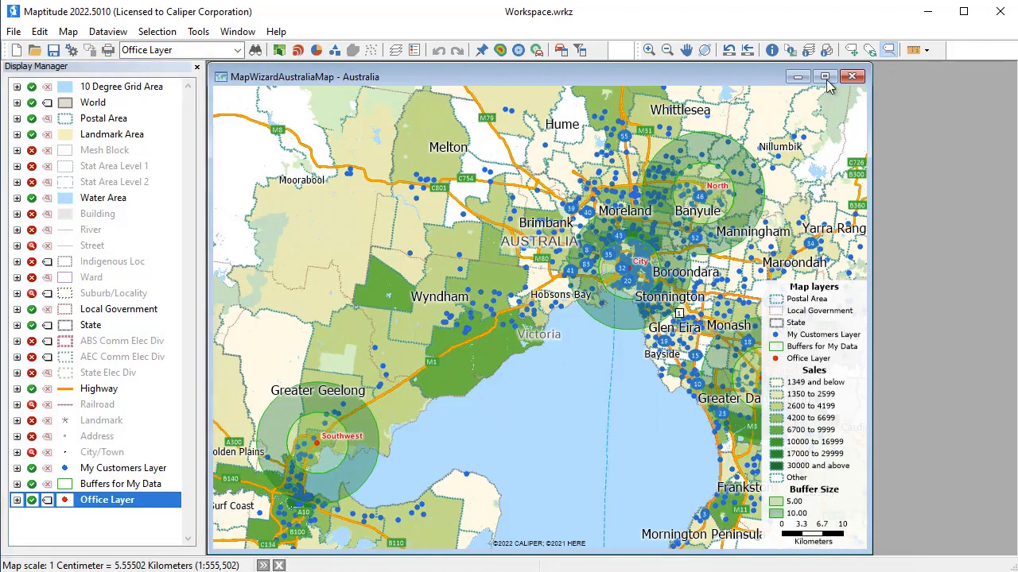
Restyle the Office Layer symbol as a ringed solid circle in purple at size 14
left_click(65, 501)
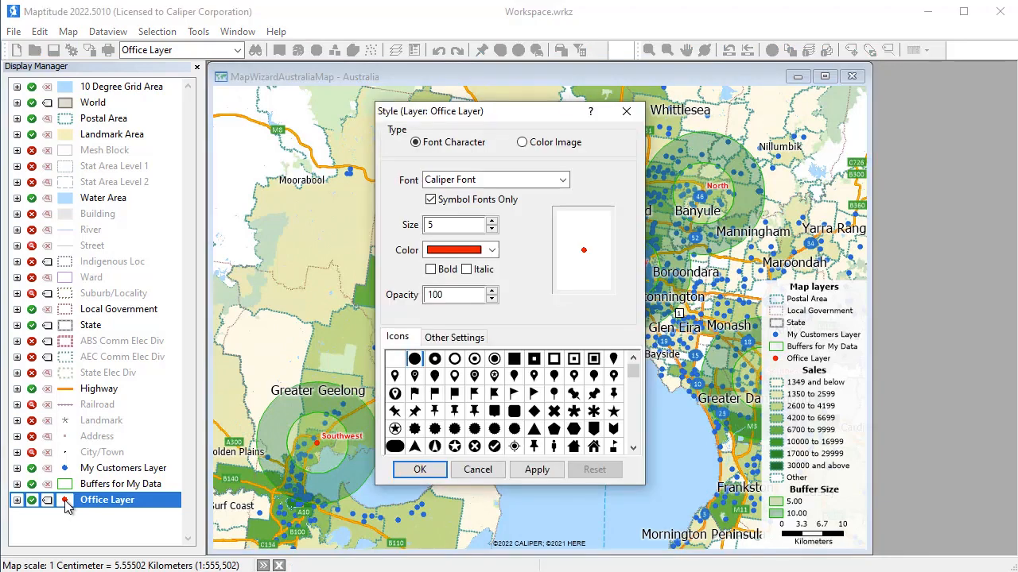
left_click(493, 360)
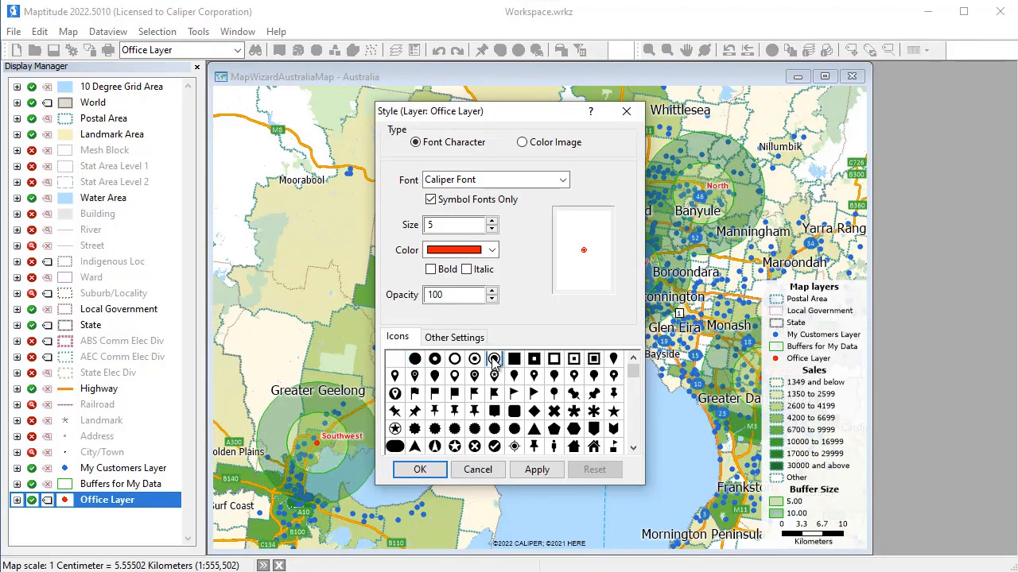
left_click(493, 253)
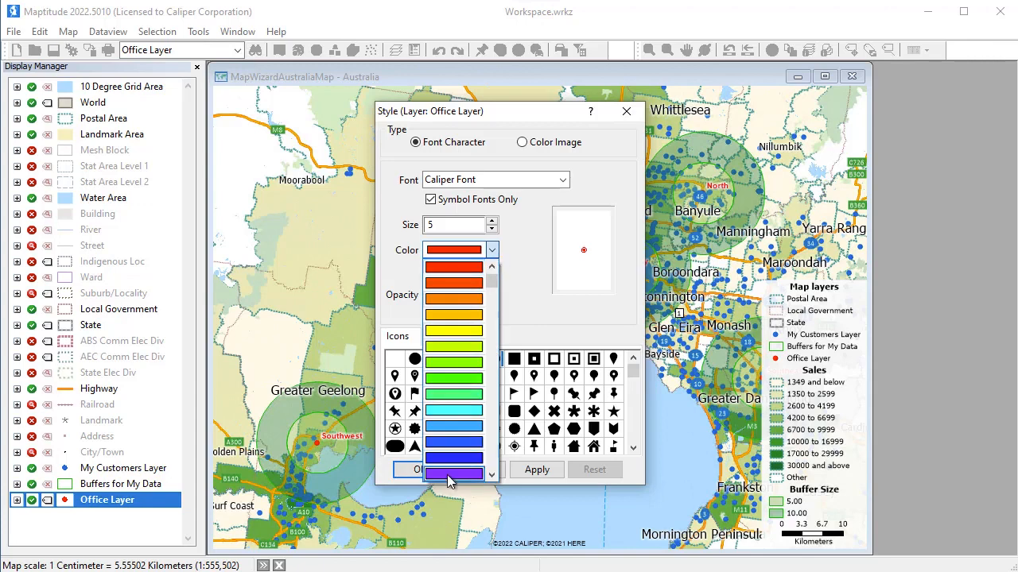
left_click(453, 472)
left_click(493, 221)
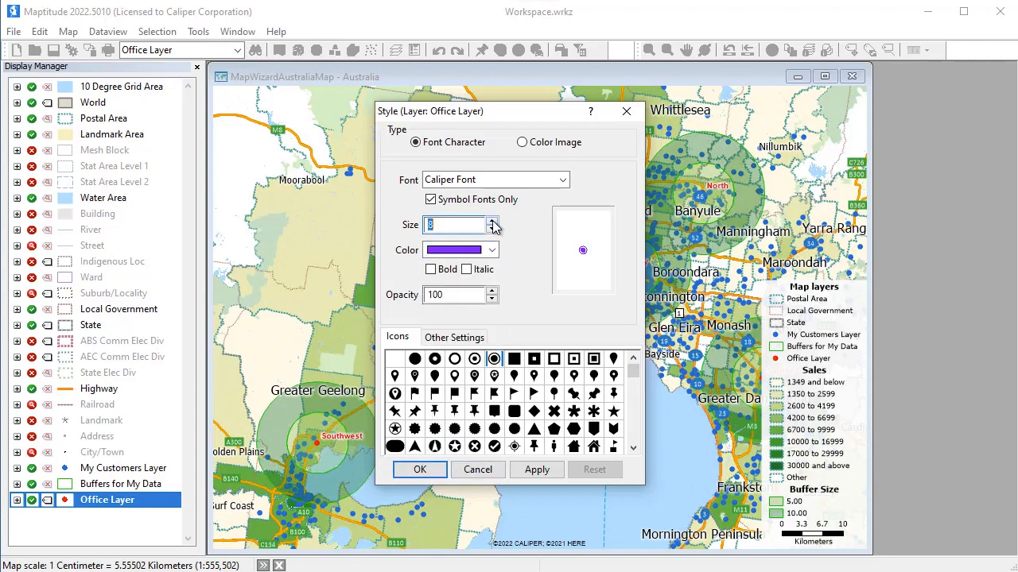
left_click(493, 222)
left_click(493, 221)
left_click(493, 222)
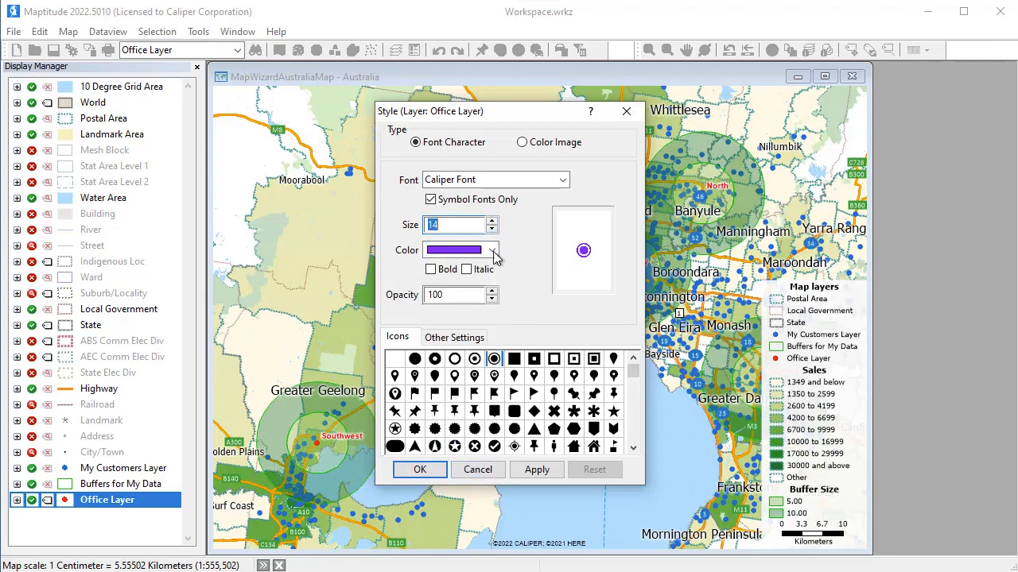
left_click(419, 469)
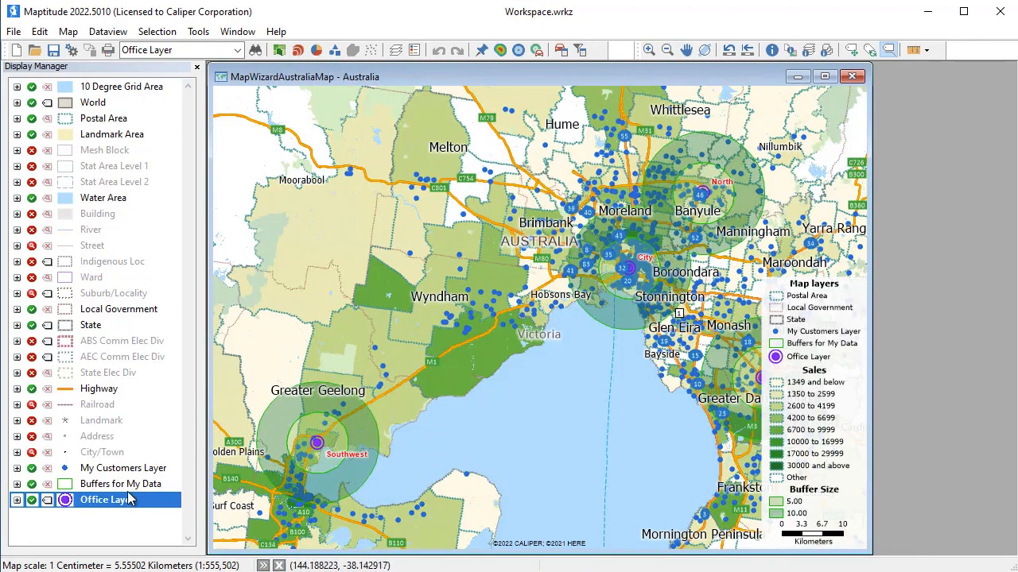
Recolor the Office Layer's office name labels purple and enlarge their font
left_click(47, 503)
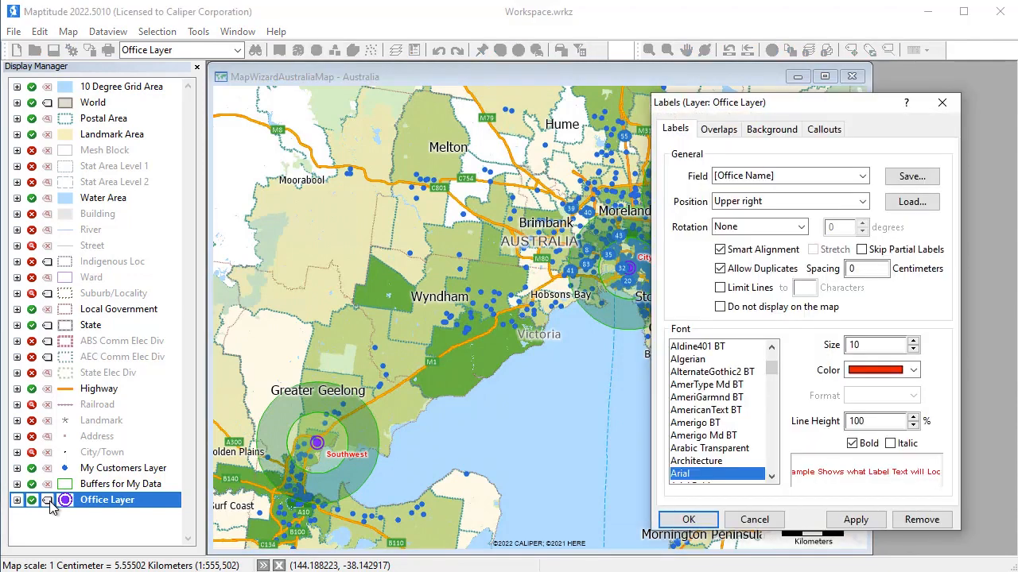
left_click(915, 371)
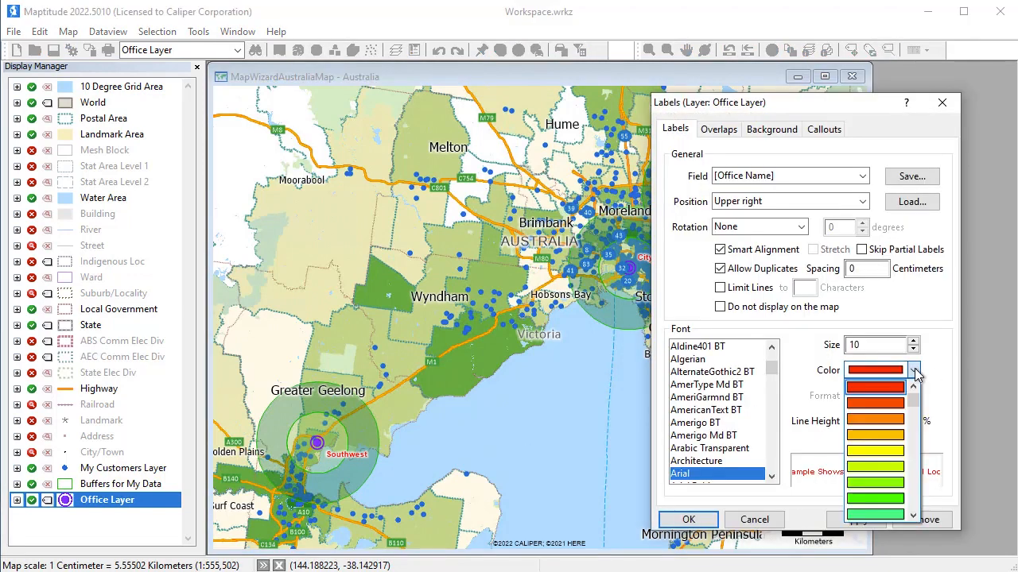
left_click(894, 469)
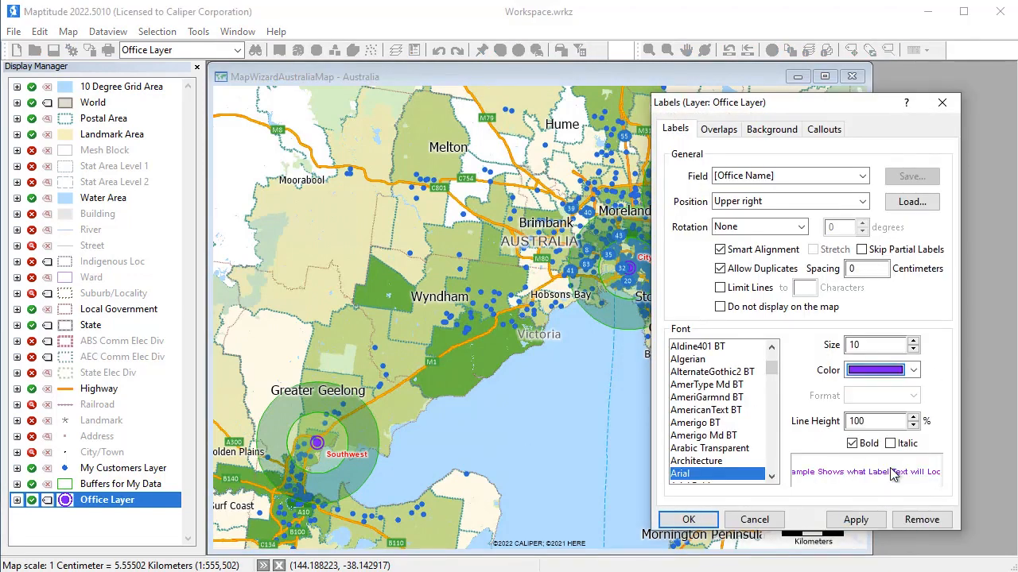
left_click(913, 342)
left_click(912, 342)
left_click(913, 342)
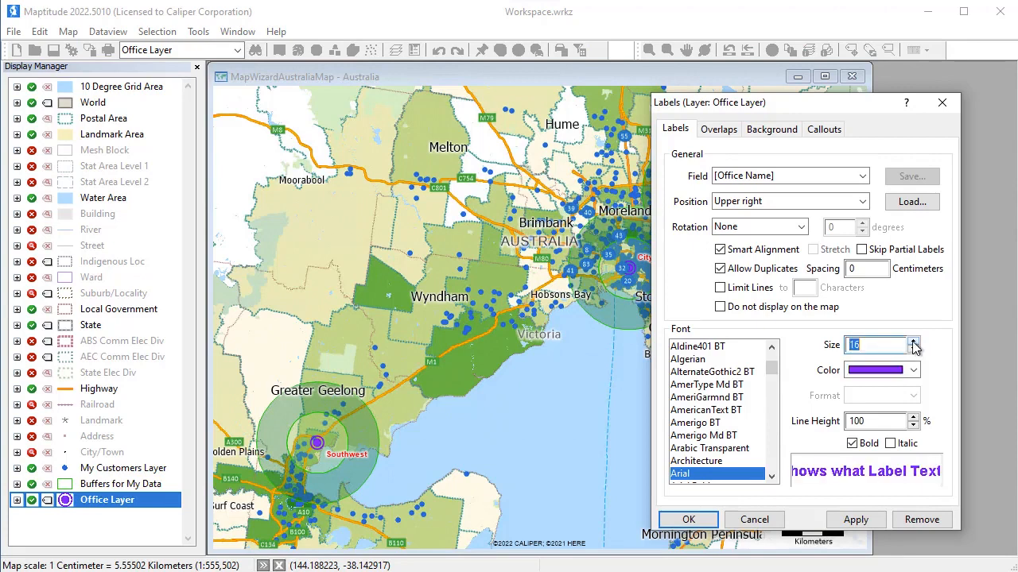
left_click(913, 342)
left_click(688, 520)
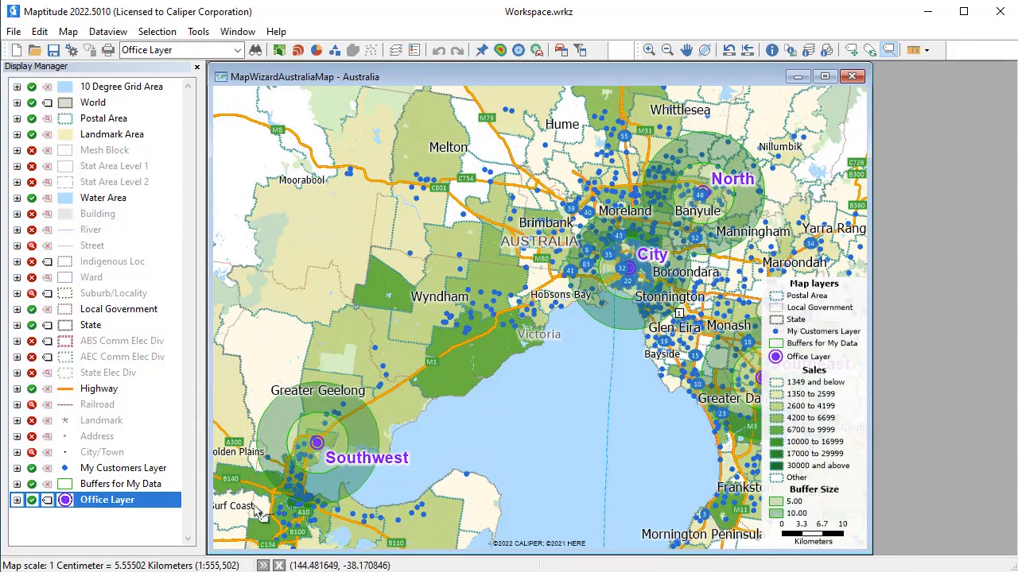
Hide the Buffers for My Data and Postal Area layers on the map
left_click(32, 485)
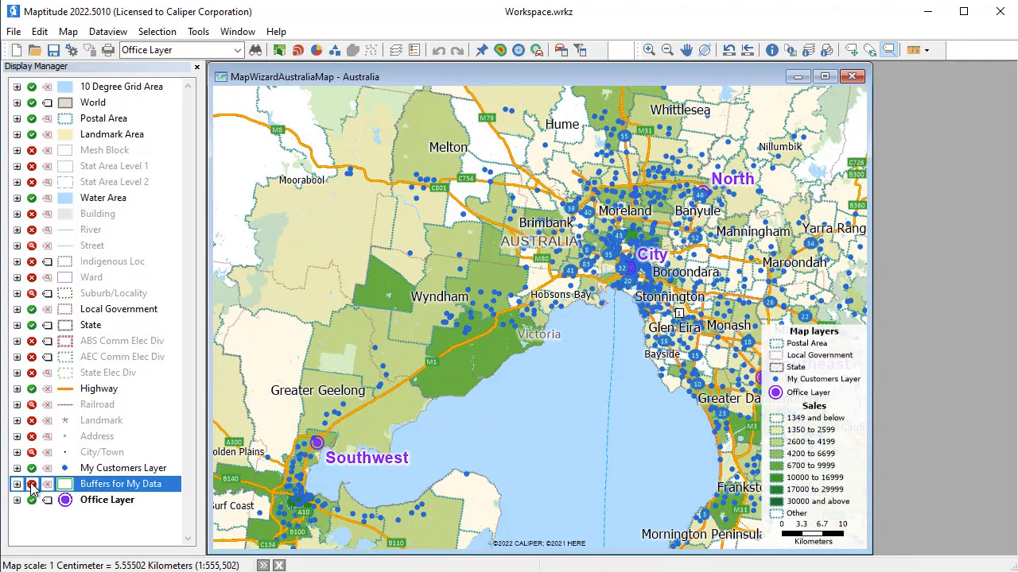
left_click(30, 121)
left_click(32, 119)
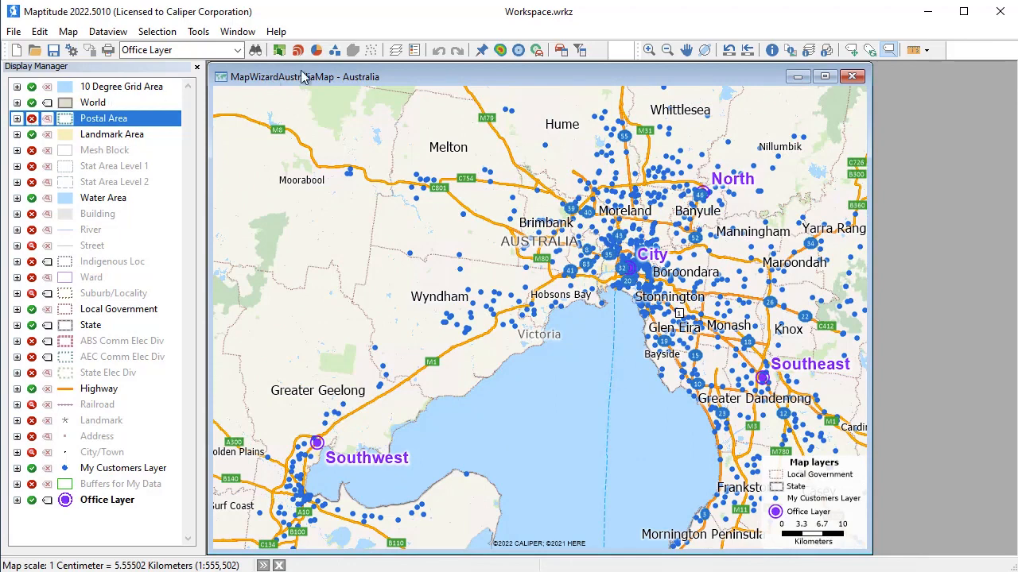
Set up drive-time rings for all Office Layer features with 3 rings of 10 minutes using the fastest route type
left_click(537, 50)
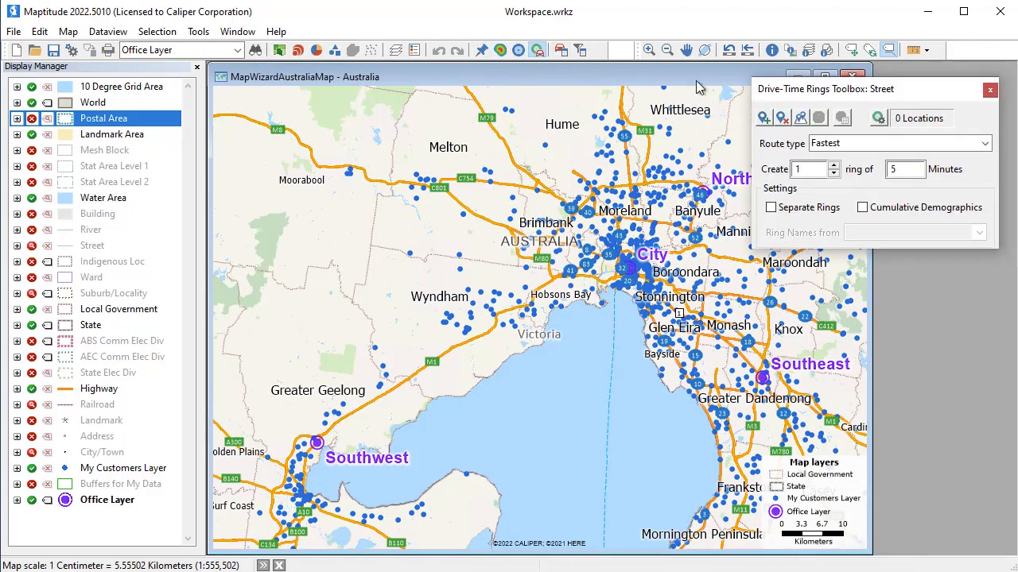
left_click(799, 118)
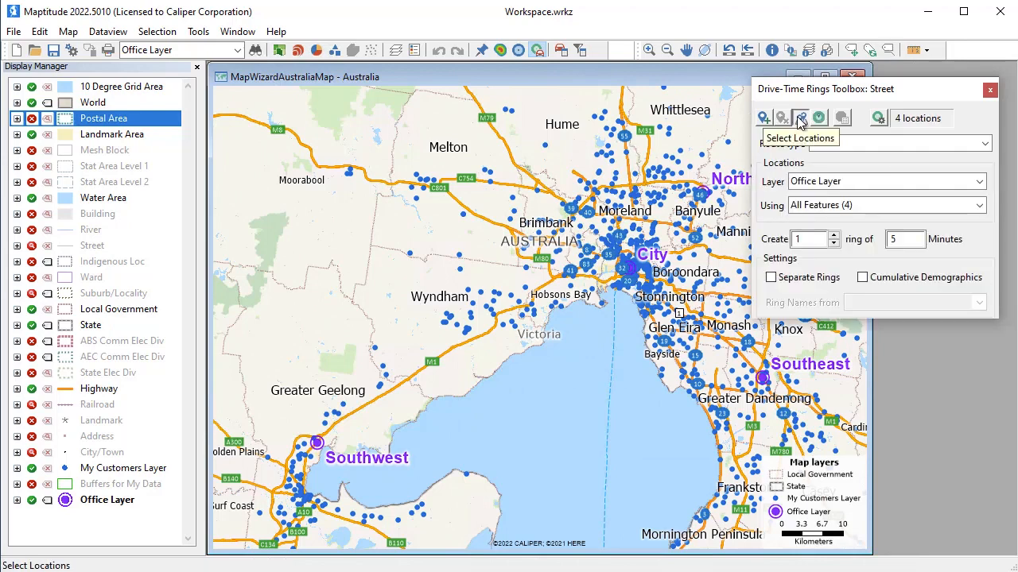
left_click(833, 236)
left_click(833, 236)
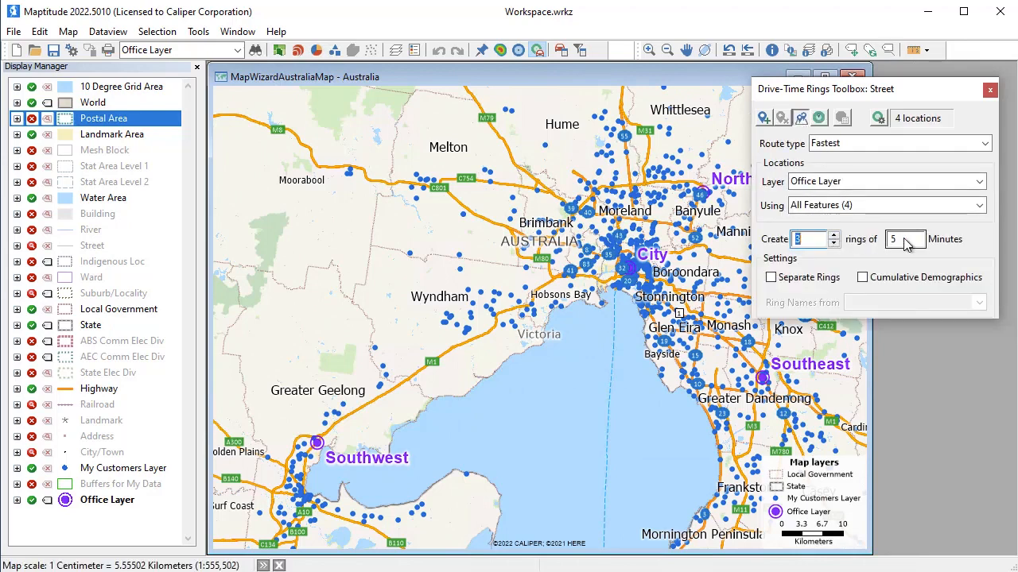
double_click(893, 242)
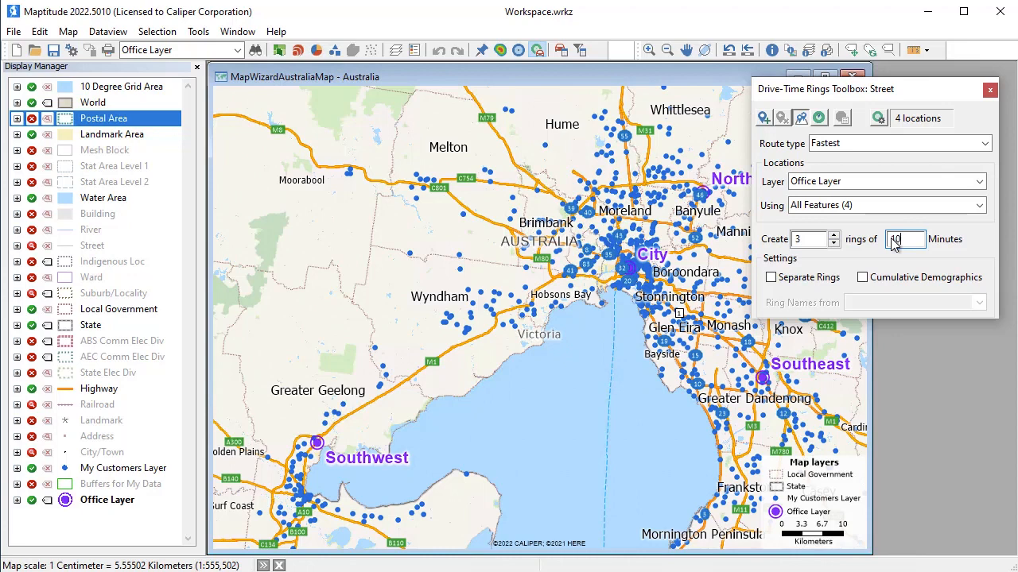
Configure the drive-time rings' demographics to count features in My Customers Layer and sum the Sales field
left_click(878, 118)
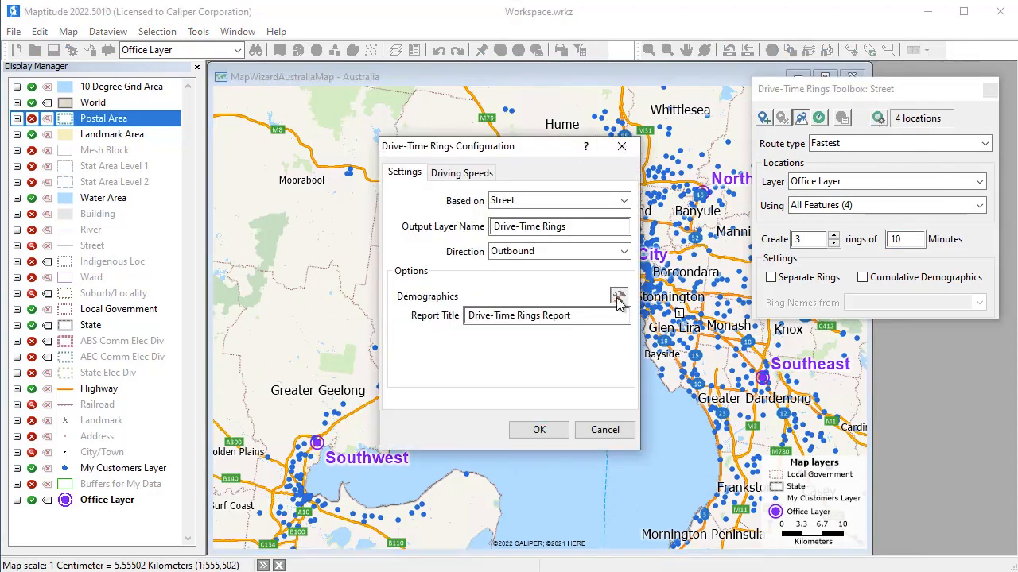
left_click(616, 297)
left_click(604, 244)
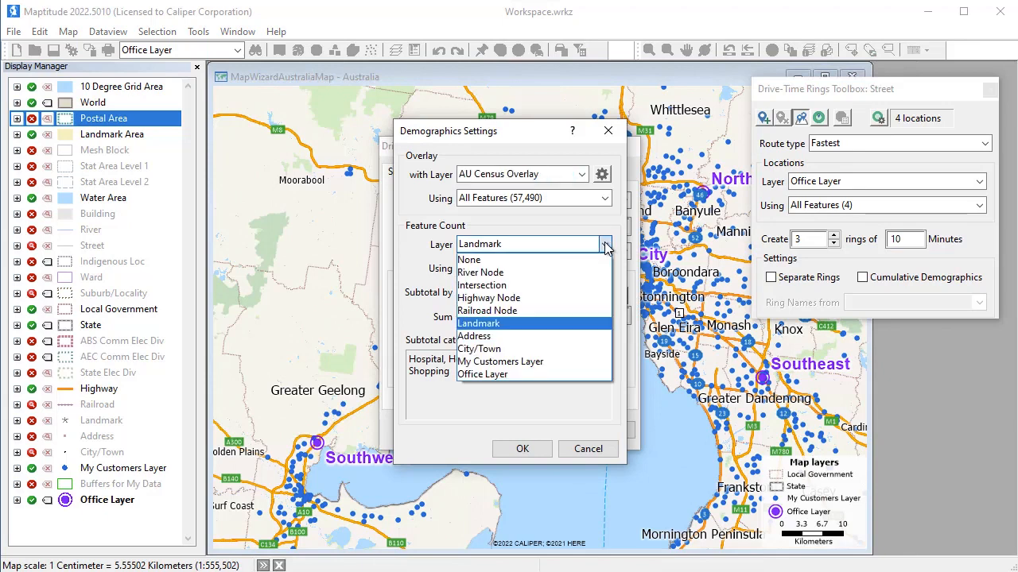
left_click(538, 361)
left_click(543, 318)
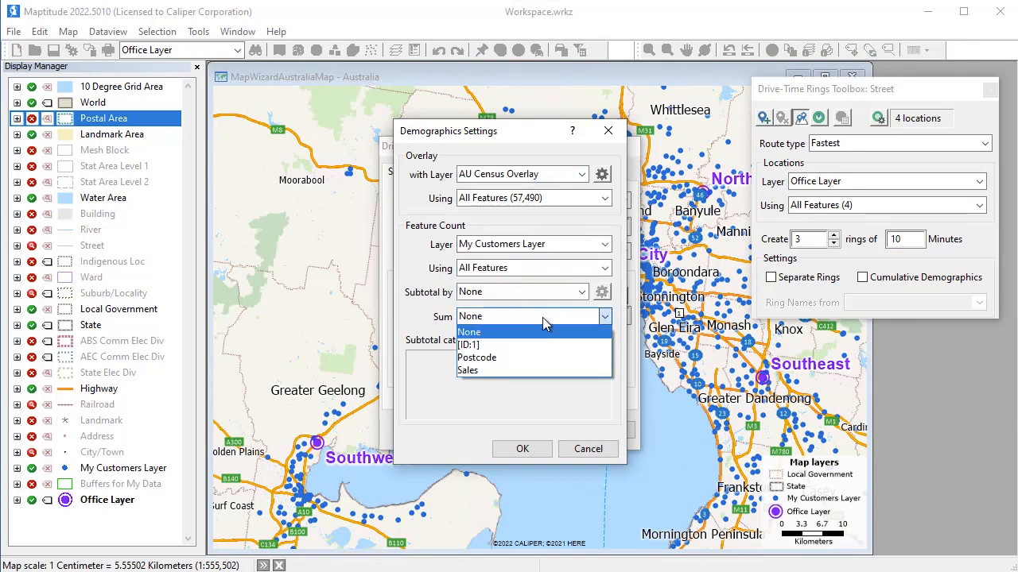
left_click(534, 369)
left_click(524, 449)
left_click(544, 440)
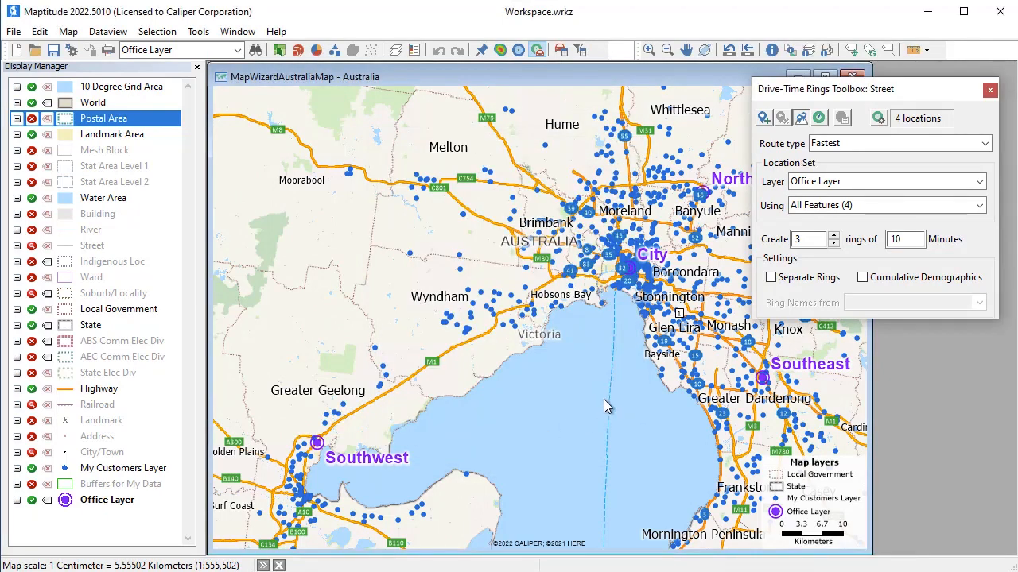
Create the drive-time rings around the offices and review the Drive-Time Rings Report down to the customer figures
left_click(820, 118)
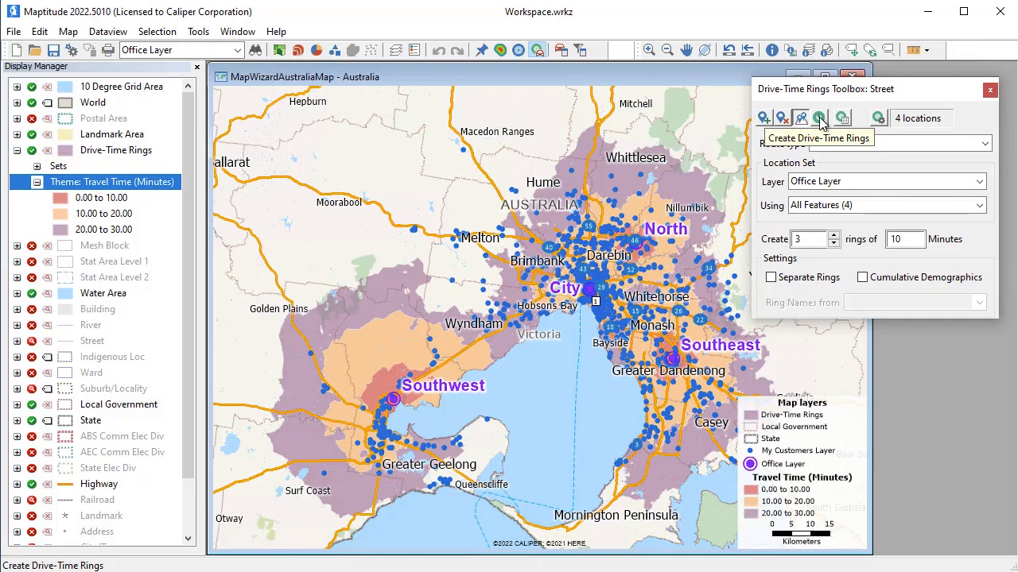
left_click(843, 118)
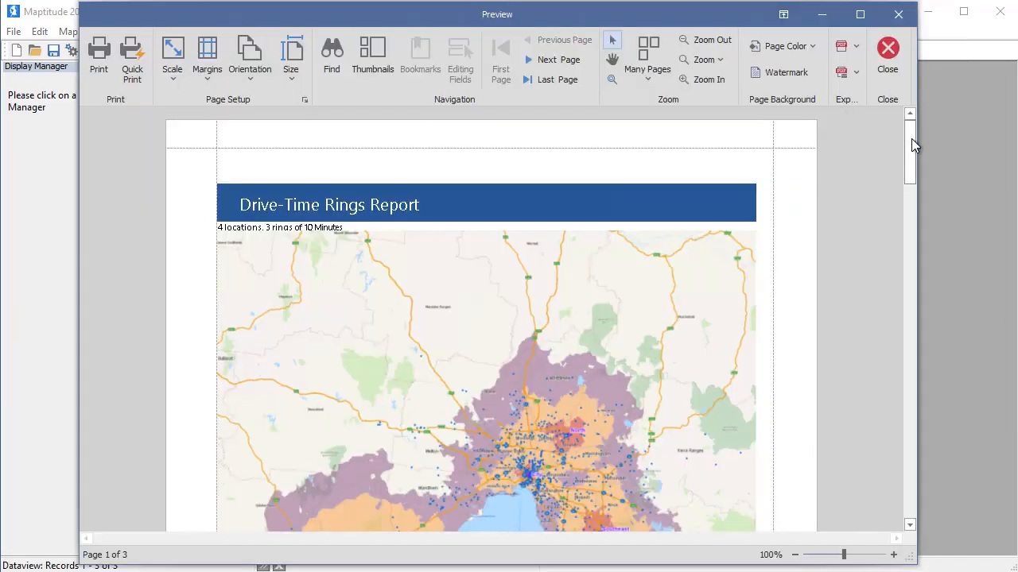
left_click_drag(911, 139, 922, 400)
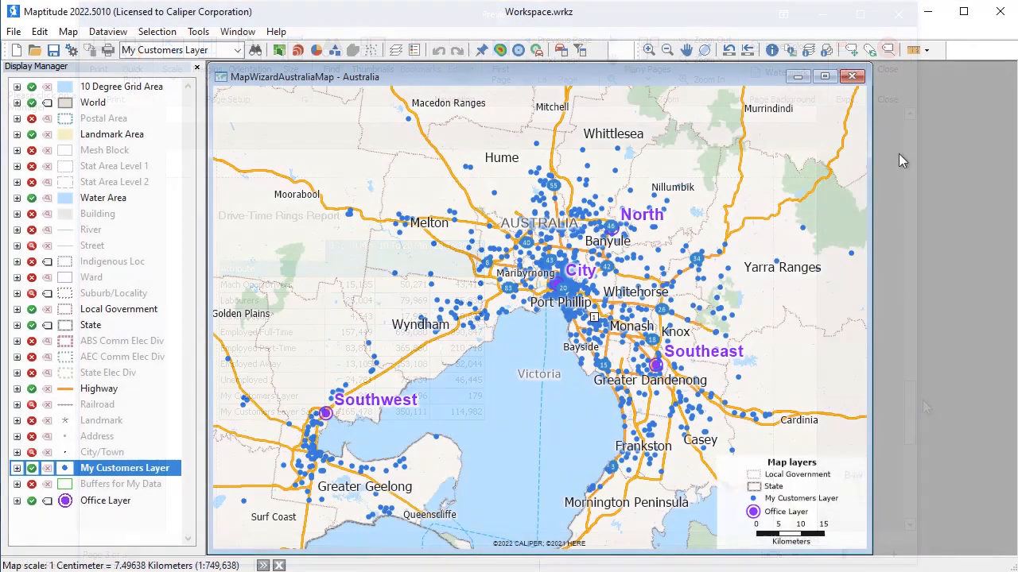
Set up distance and travel time tables from My Customers Layer to Office Layer with matrix output
left_click(199, 32)
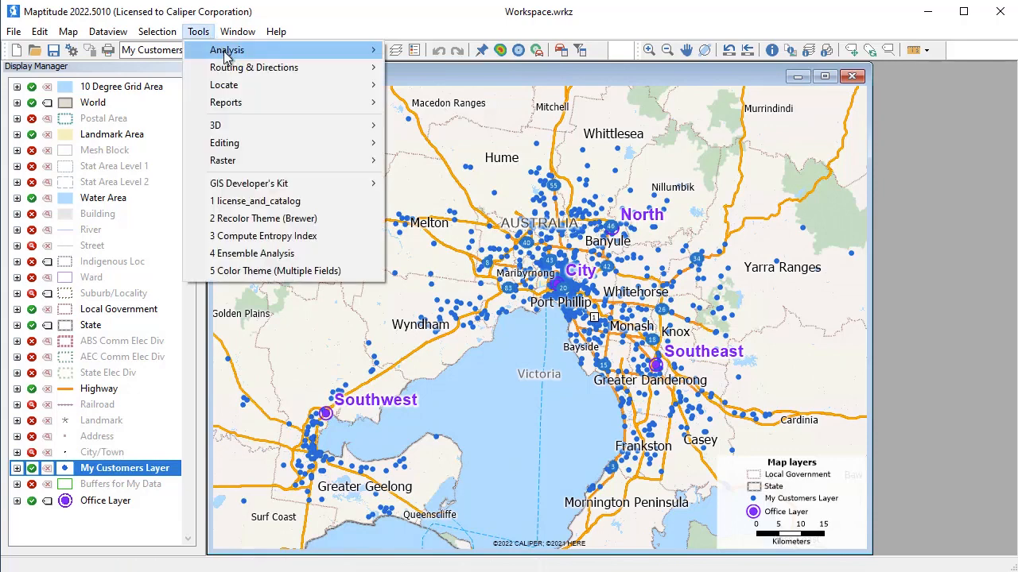
mouse_move(233, 70)
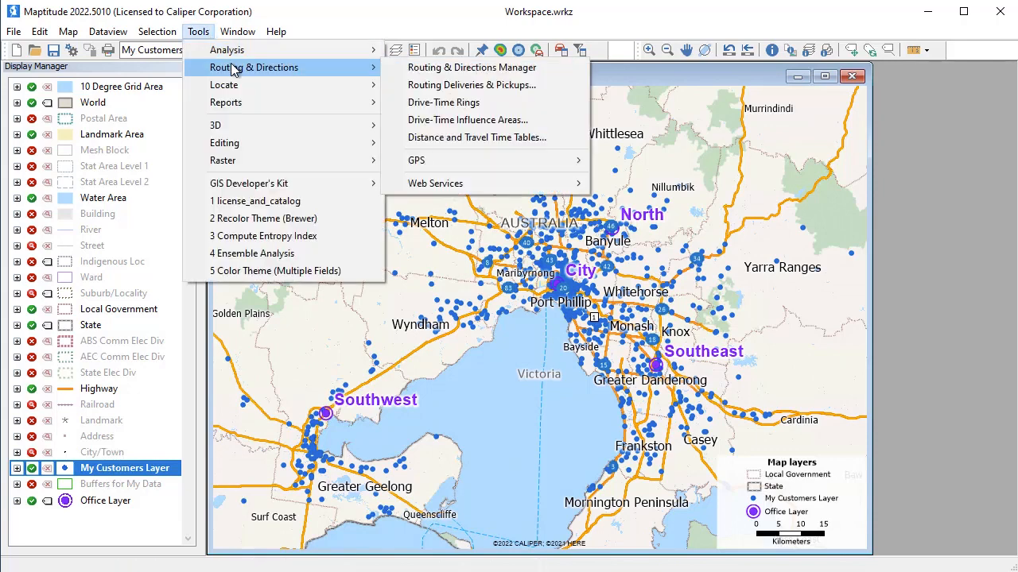
left_click(449, 139)
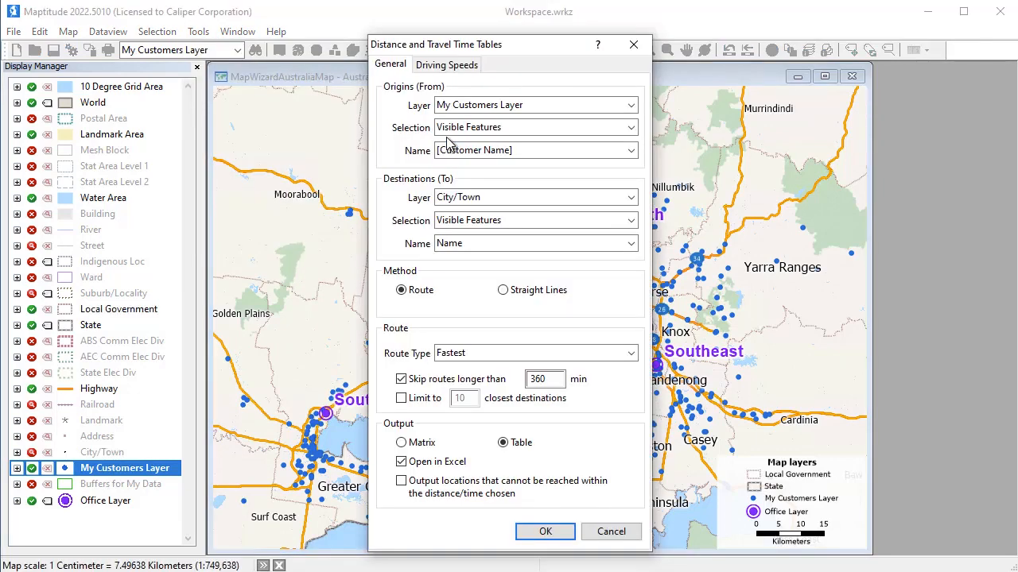
left_click(461, 199)
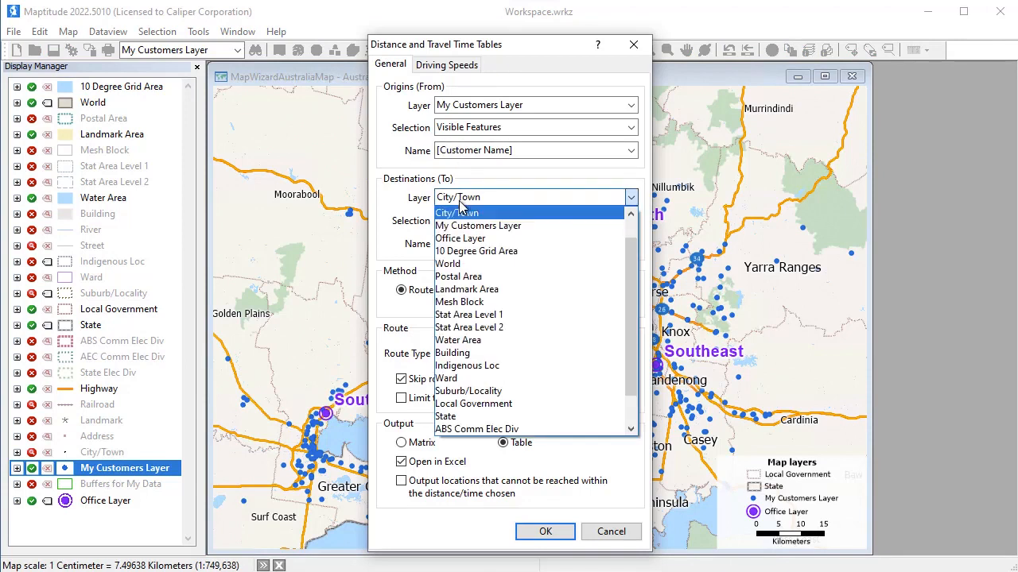
left_click(458, 238)
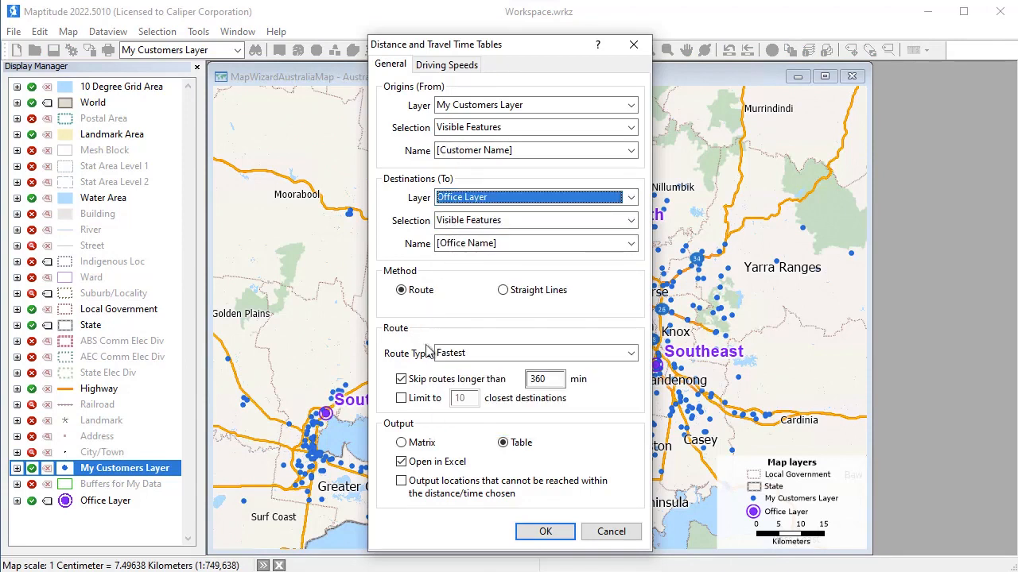
left_click(430, 443)
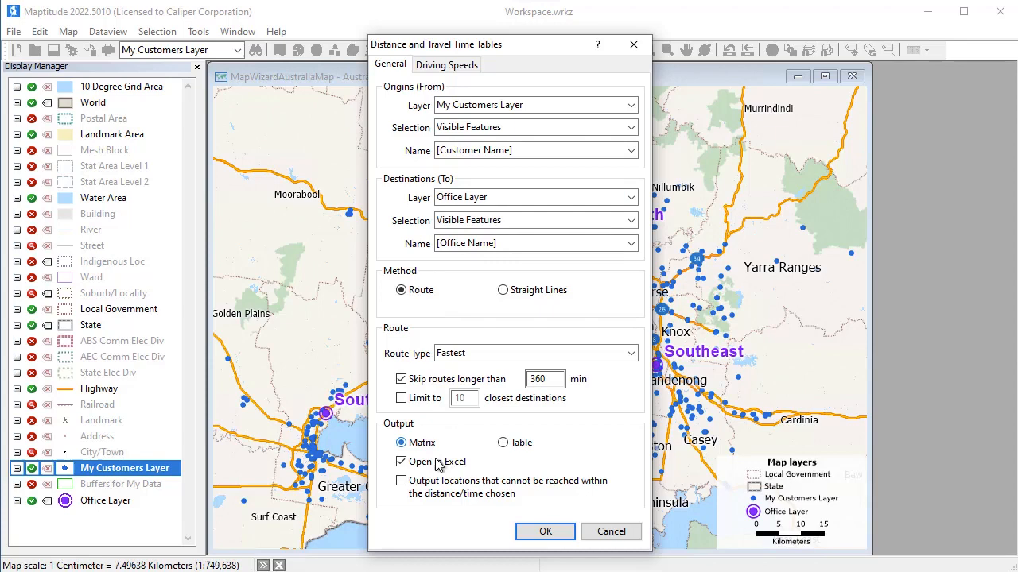
Generate the tables as the Excel worksheet AU Customer Access and close the resulting workbook
left_click(535, 532)
type("AU Customer Access")
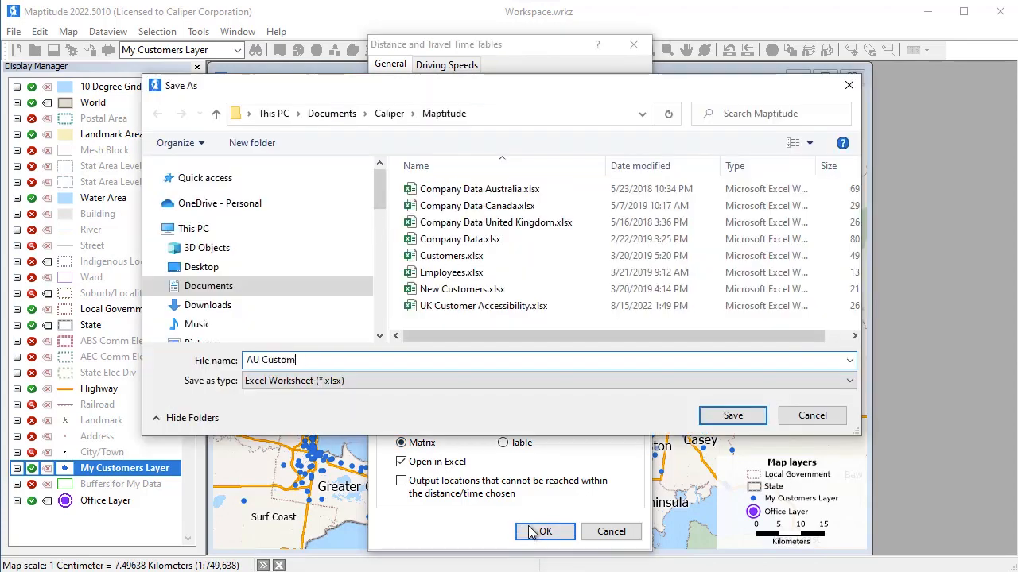
key("Return")
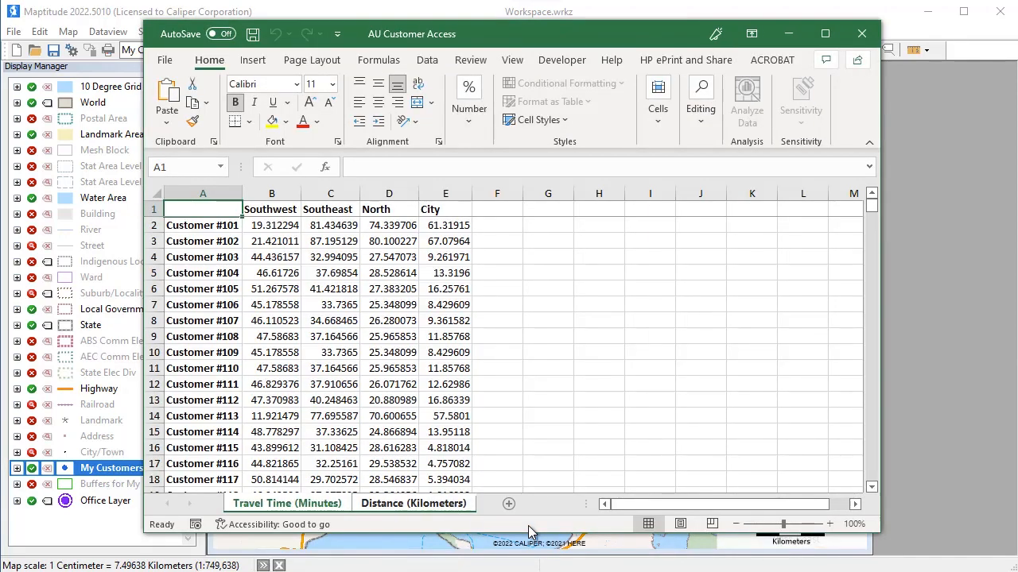
left_click(860, 35)
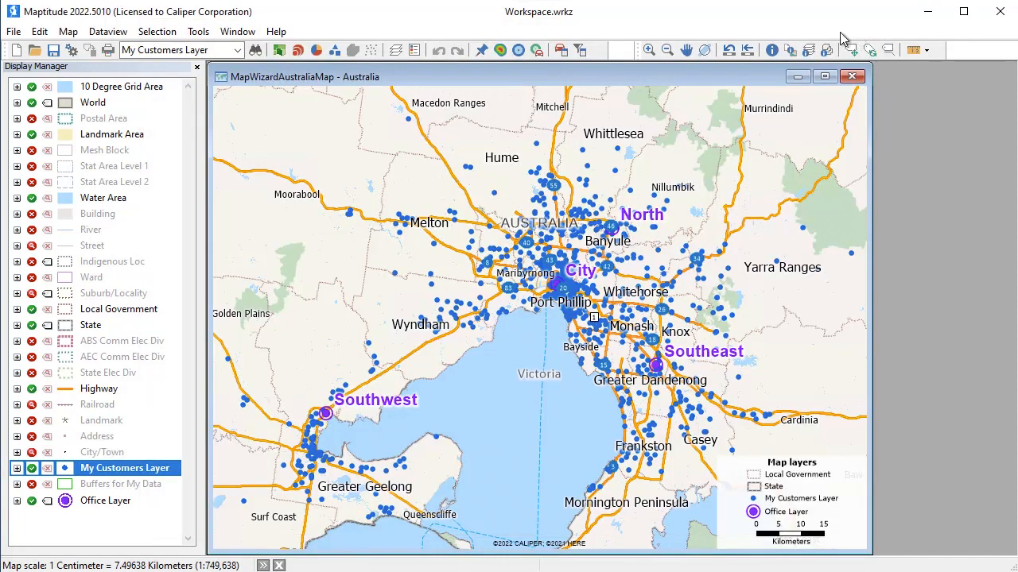
Calculate an optimized driving route through the Southwest, Southeast and North offices, starting and ending at the City office
left_click(561, 50)
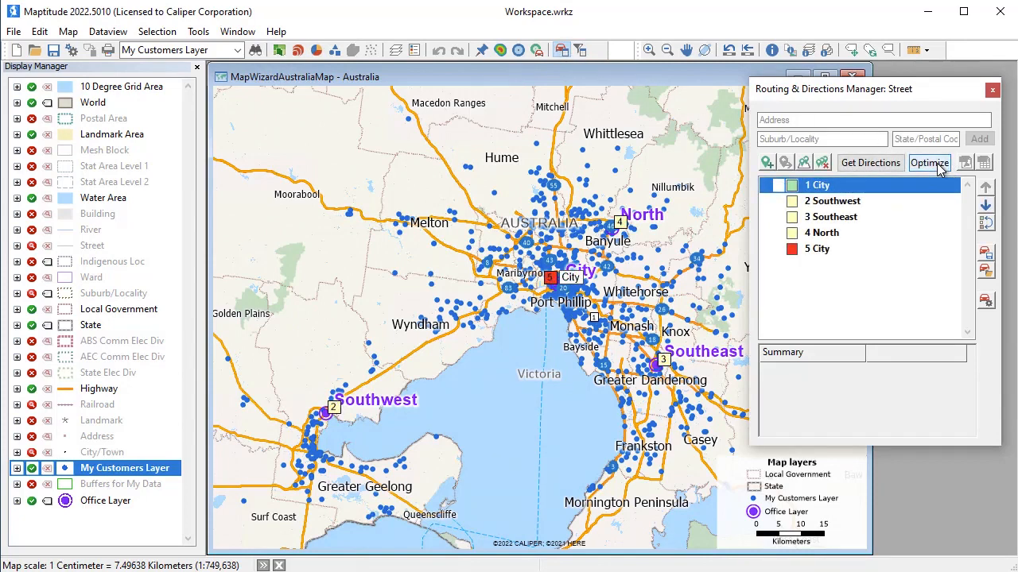
left_click(938, 167)
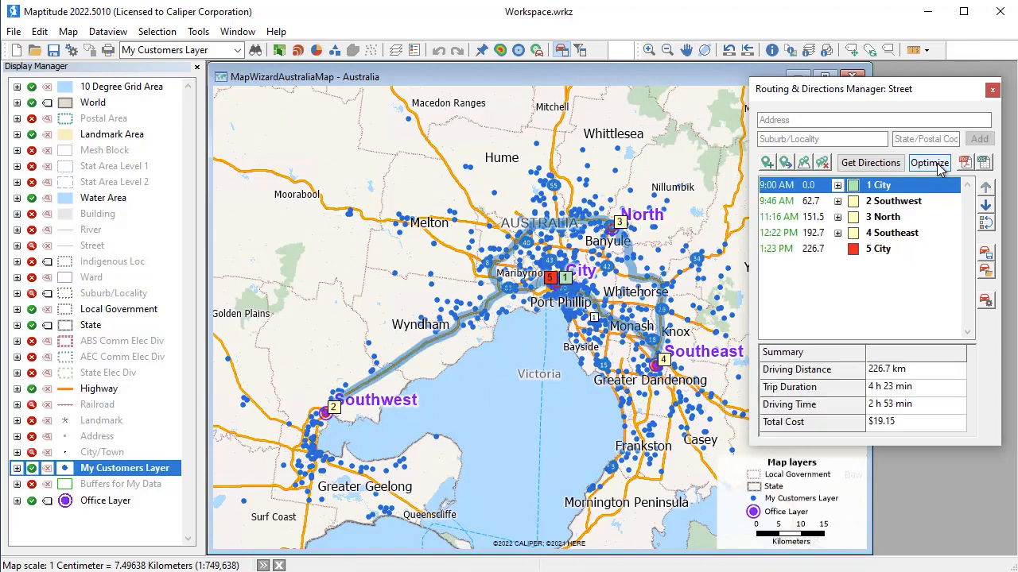
Expand the turn-by-turn driving directions for the route's first stop, City
left_click(837, 186)
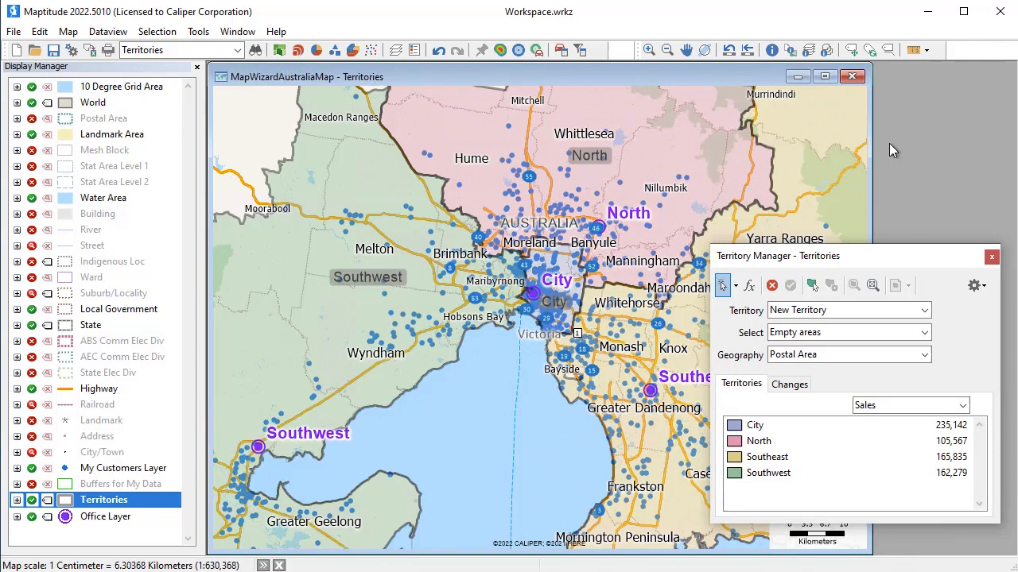
Choose North as the territory to edit, allow any area while preventing overlapping territories, and show the sales changes
left_click(770, 310)
left_click(795, 359)
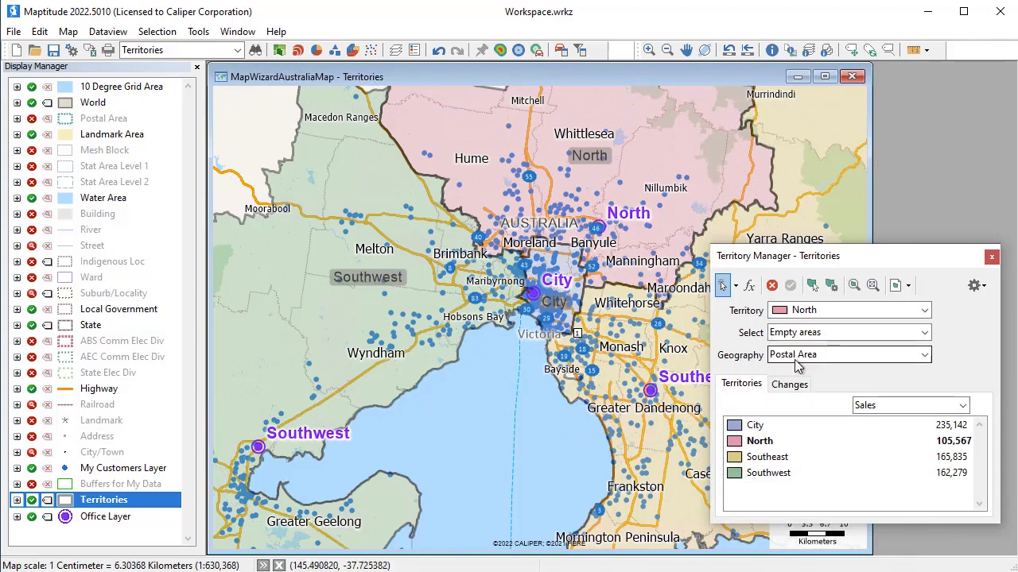
left_click(803, 332)
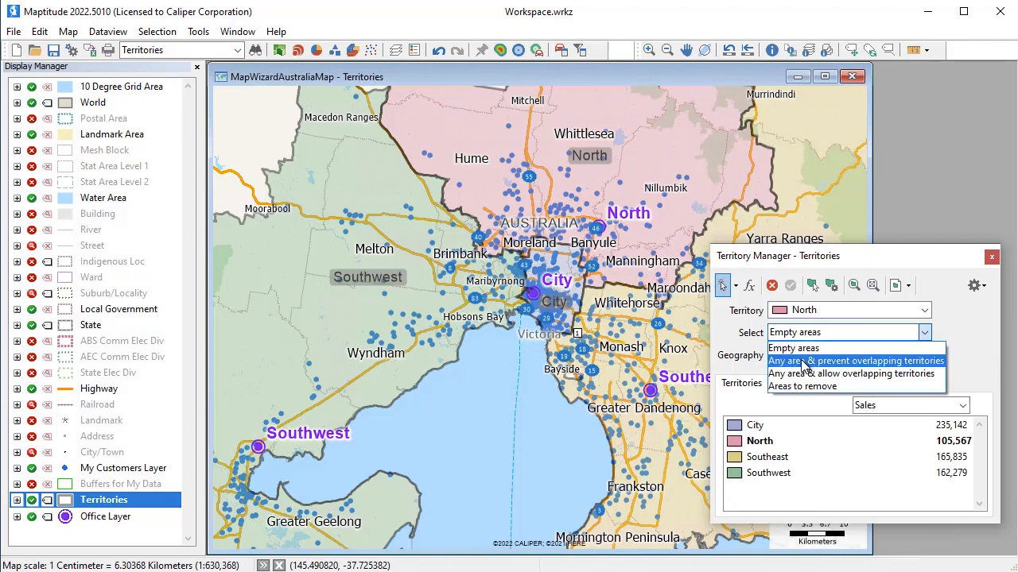
left_click(805, 362)
left_click(787, 385)
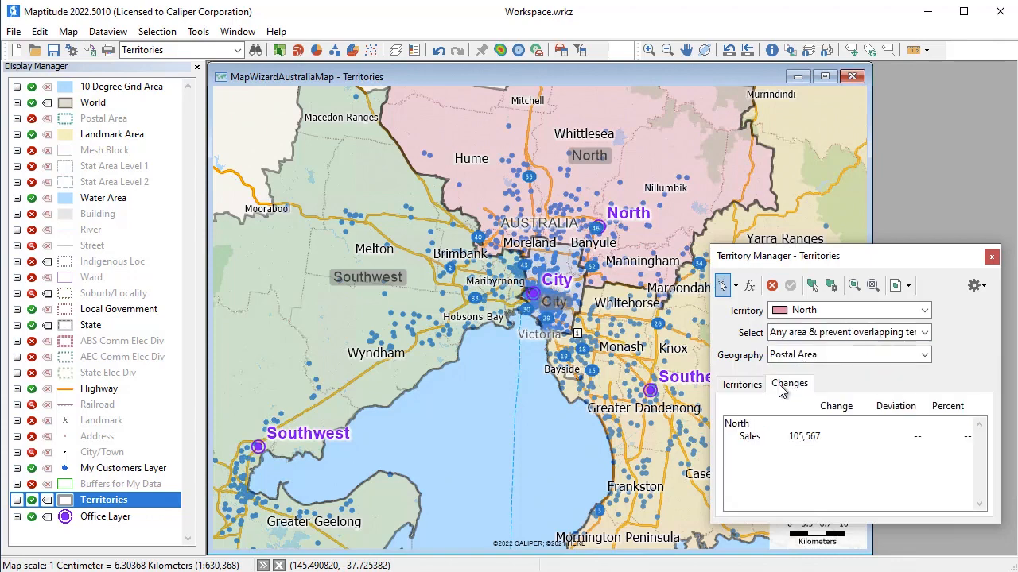
Move the postal areas in the northern part of City into the North territory, apply the change and show the territory list
left_click(544, 249)
left_click(561, 250)
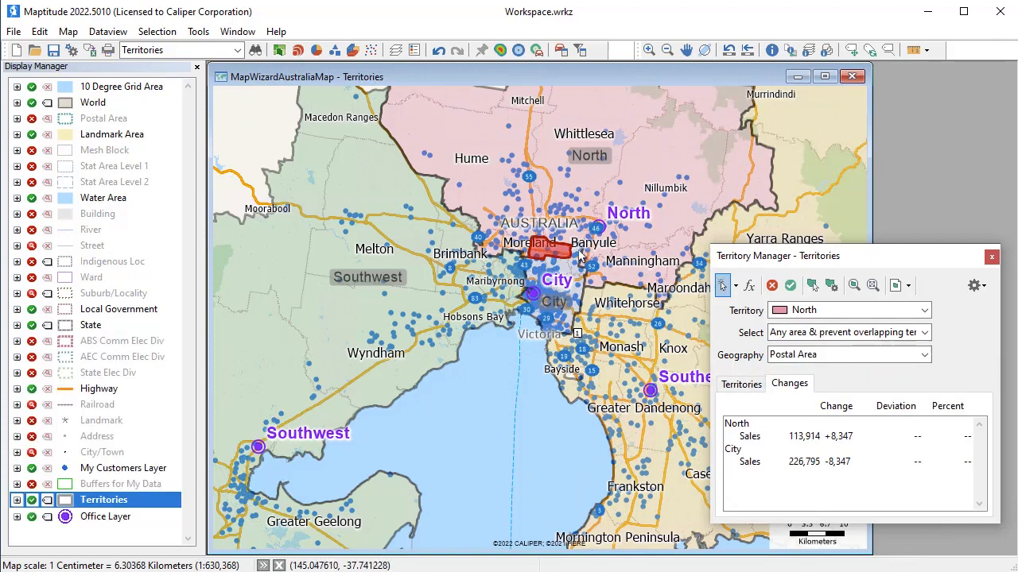
left_click(575, 253)
left_click(577, 269)
left_click(564, 274)
left_click(555, 267)
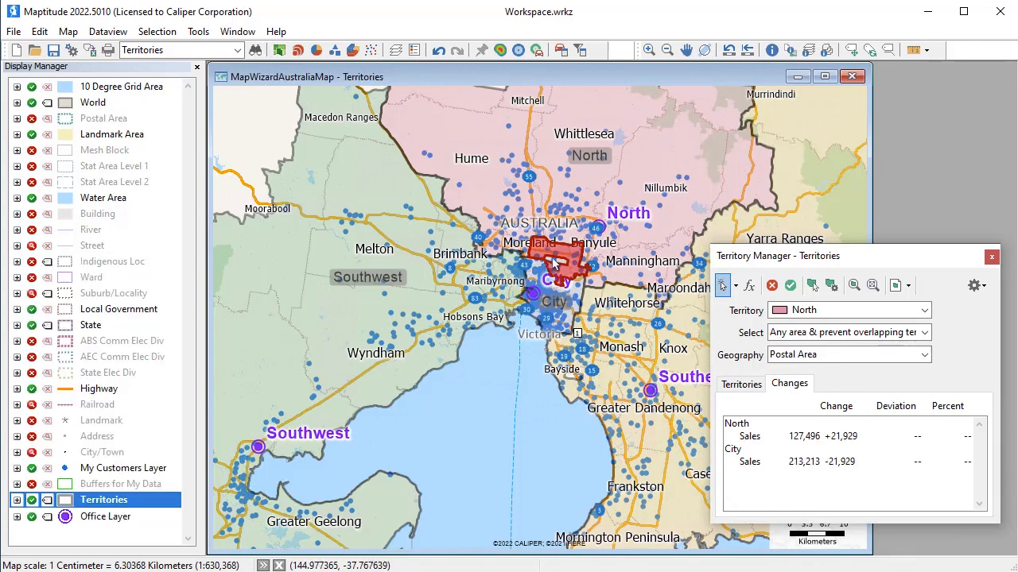
left_click(548, 264)
left_click(556, 277)
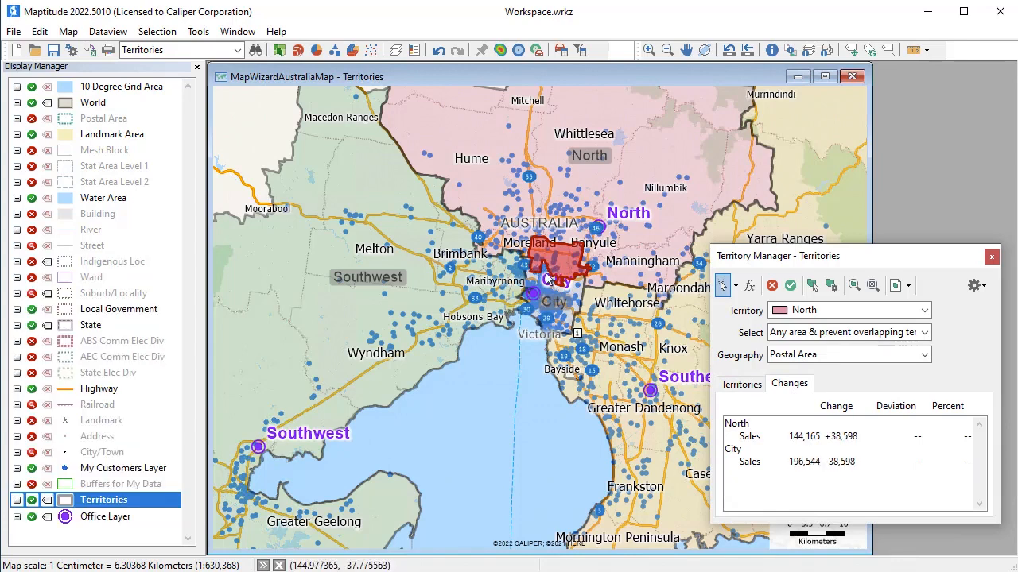
left_click(579, 283)
left_click(573, 280)
left_click(549, 275)
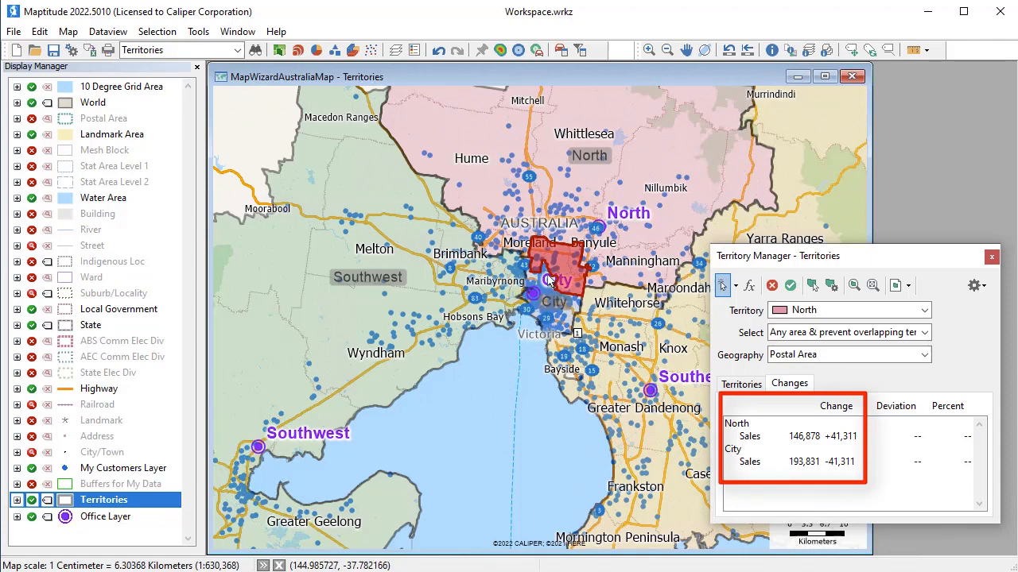
left_click(547, 275)
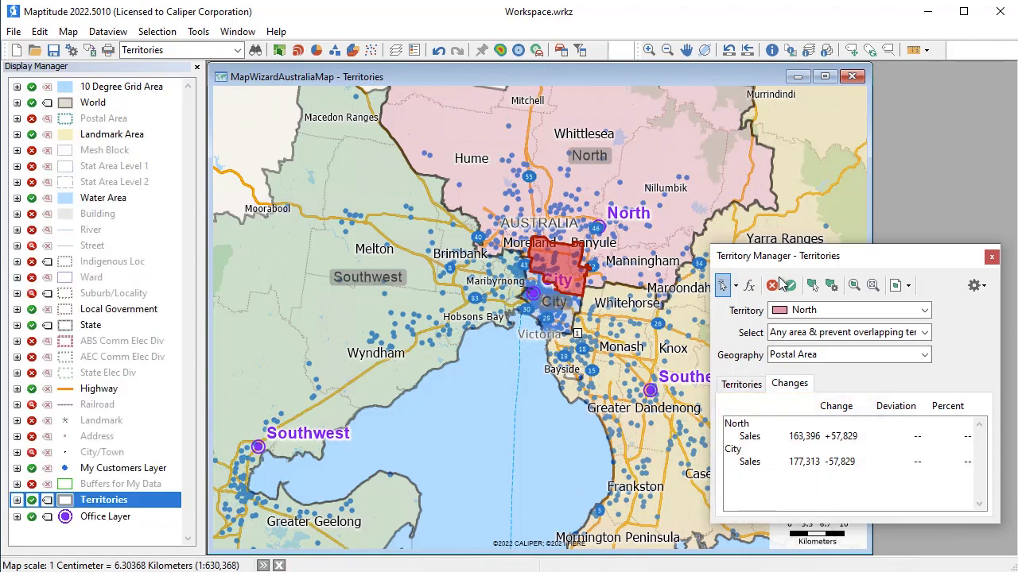
left_click(788, 285)
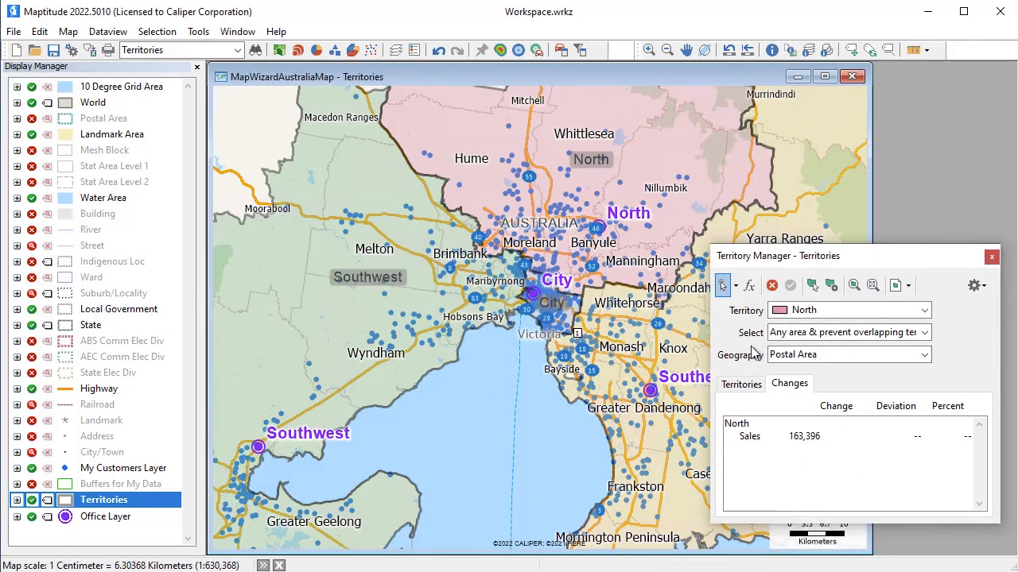
left_click(742, 385)
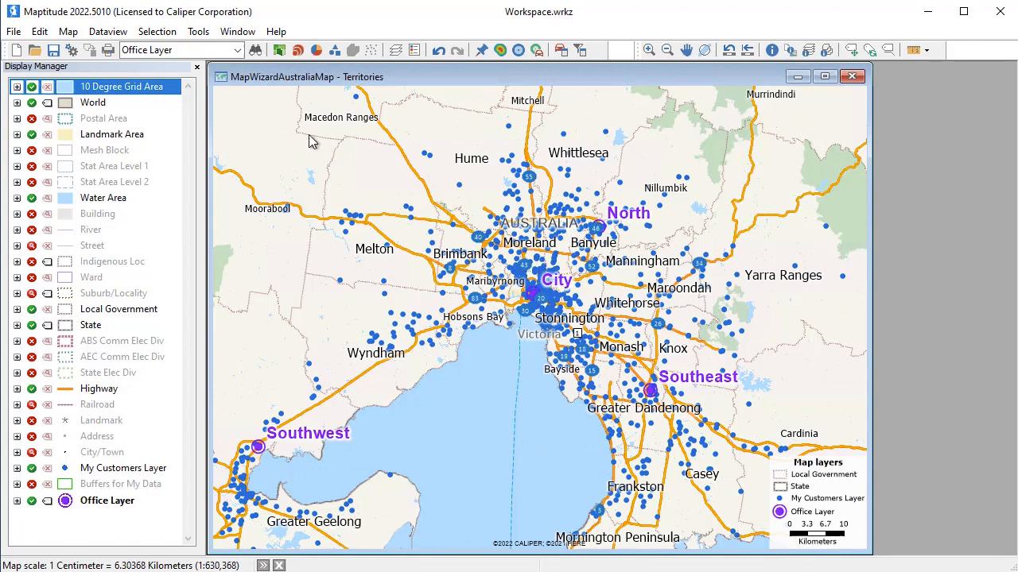
Set up a Facility Location analysis with My Customers Layer as clients, Office Layer candidates, and Fastest routes skipping those over 60 minutes
left_click(198, 32)
mouse_move(228, 55)
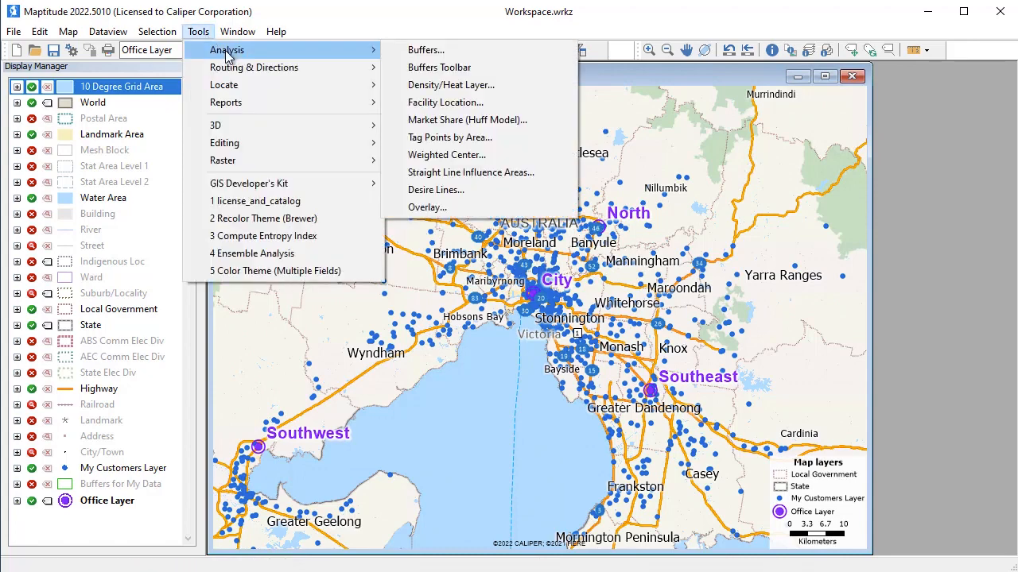
left_click(429, 103)
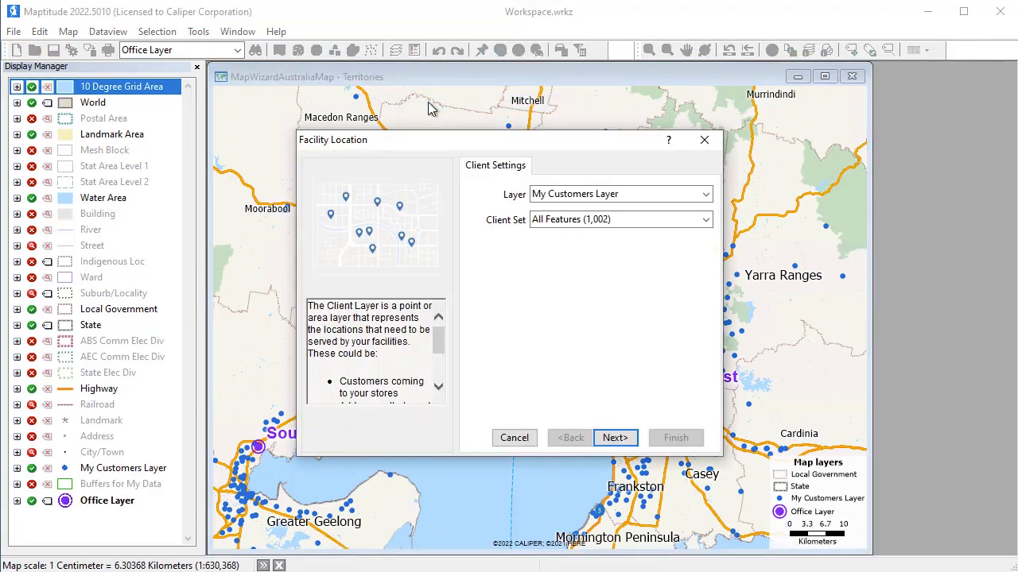
left_click(619, 438)
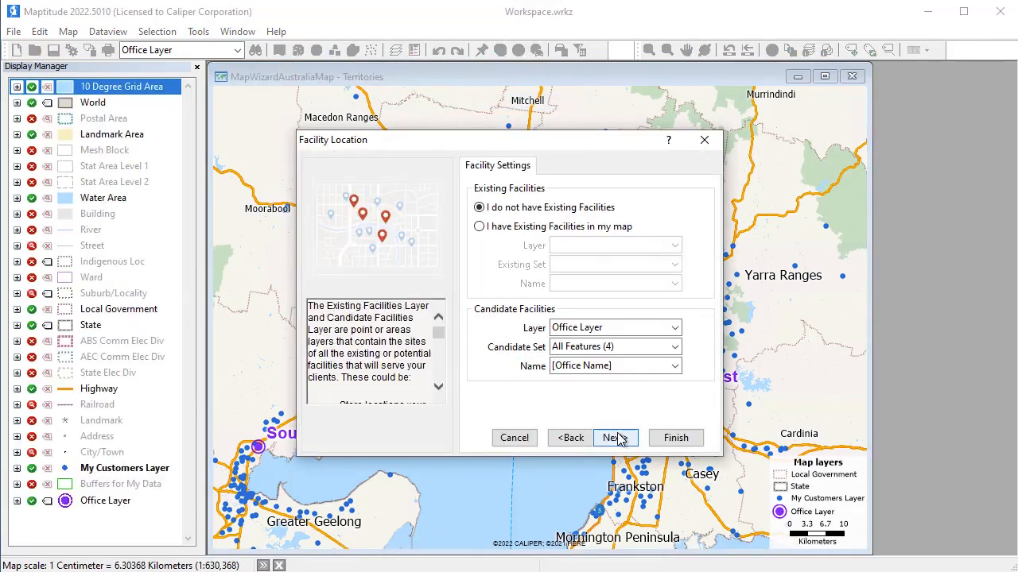
left_click(618, 438)
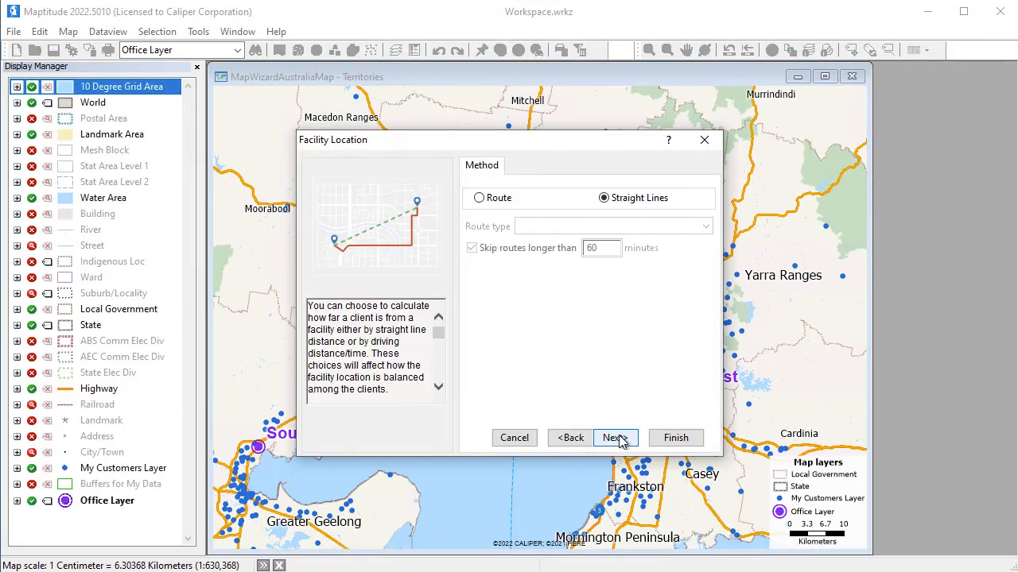
left_click(498, 202)
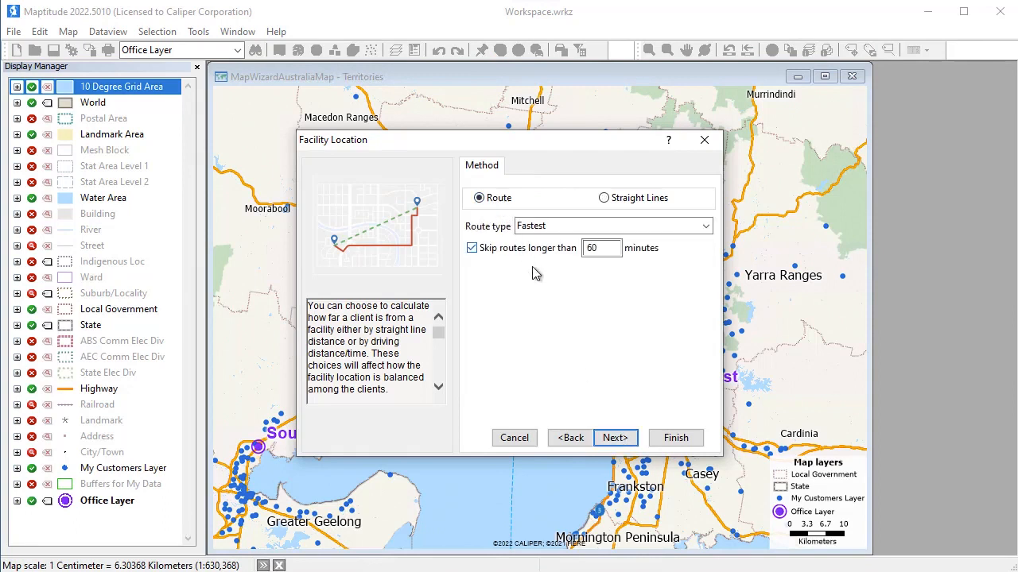
left_click(617, 438)
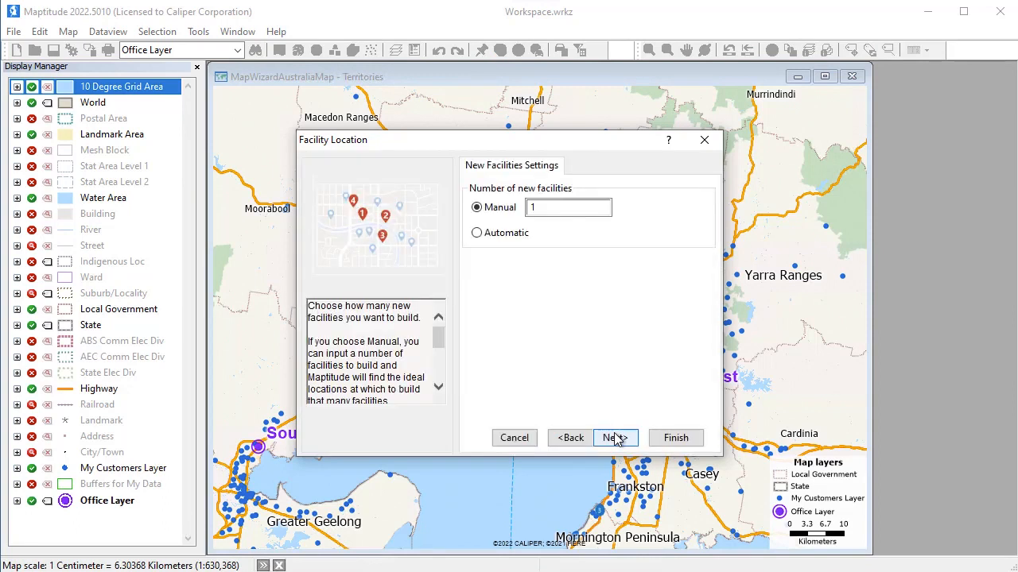
Run the facility location analysis for 1 new facility with Best overall service, weighted by Sales
double_click(531, 208)
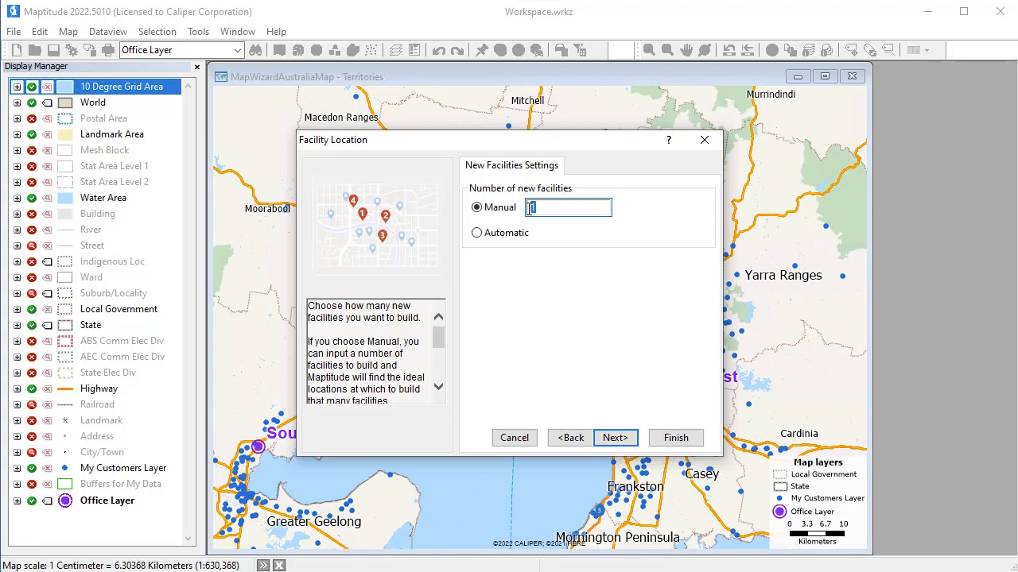
left_click(616, 437)
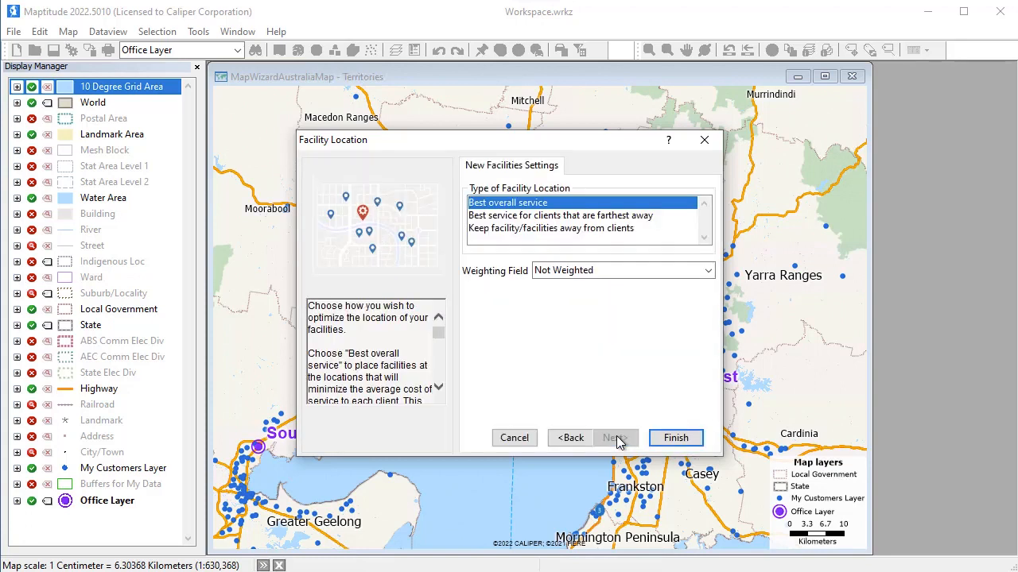
left_click(592, 271)
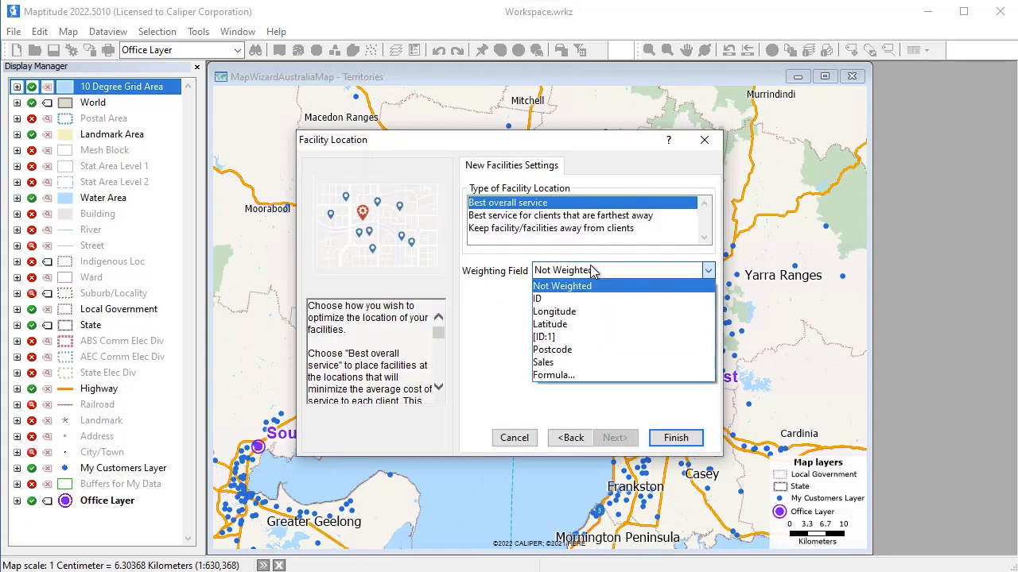
left_click(587, 364)
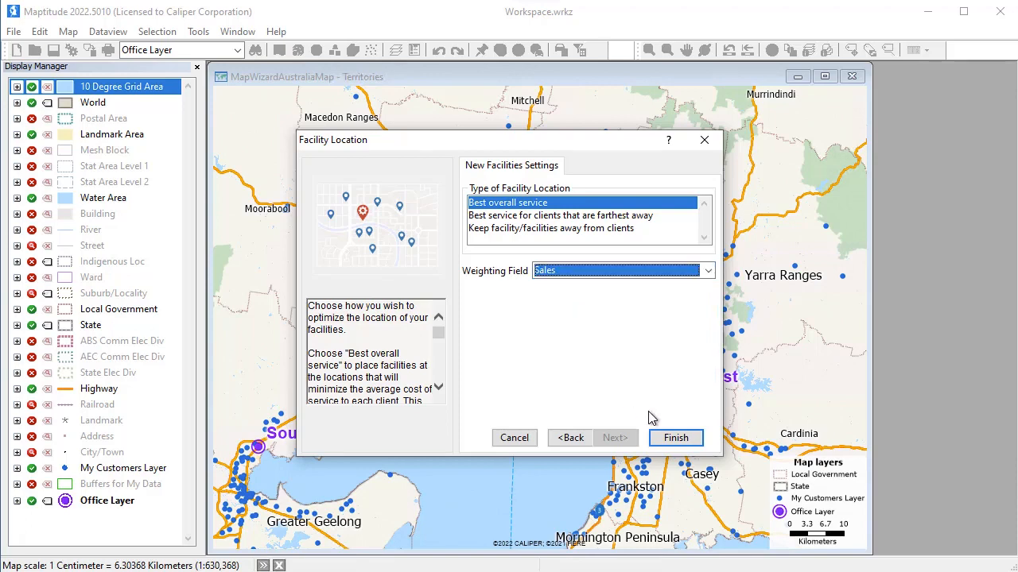
left_click(676, 439)
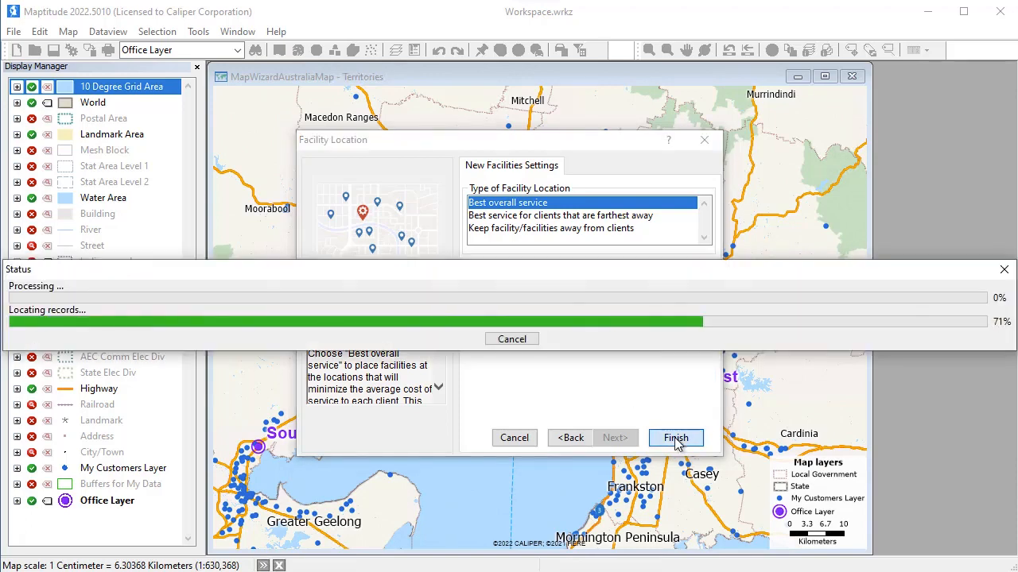